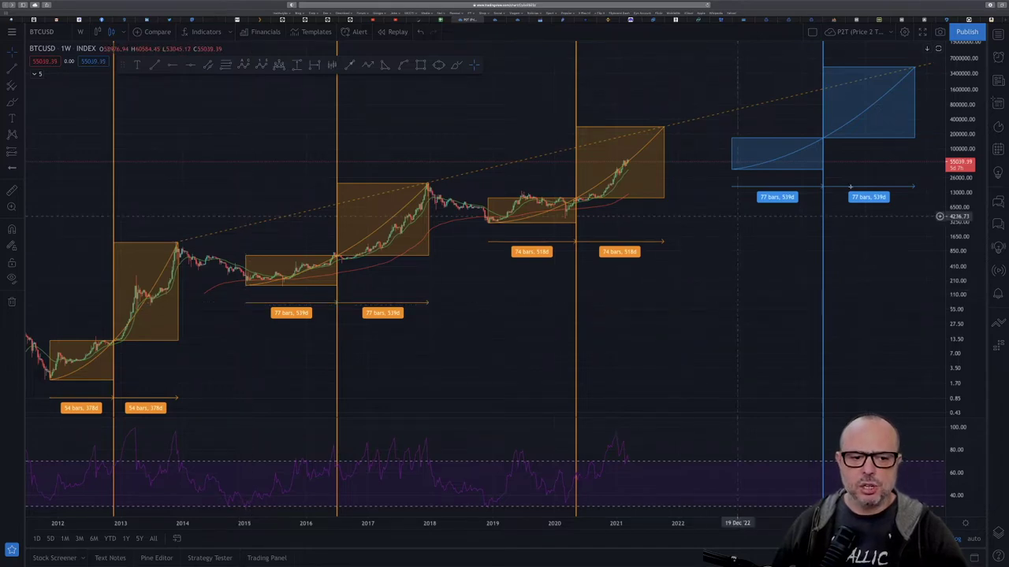
left_click(733, 169)
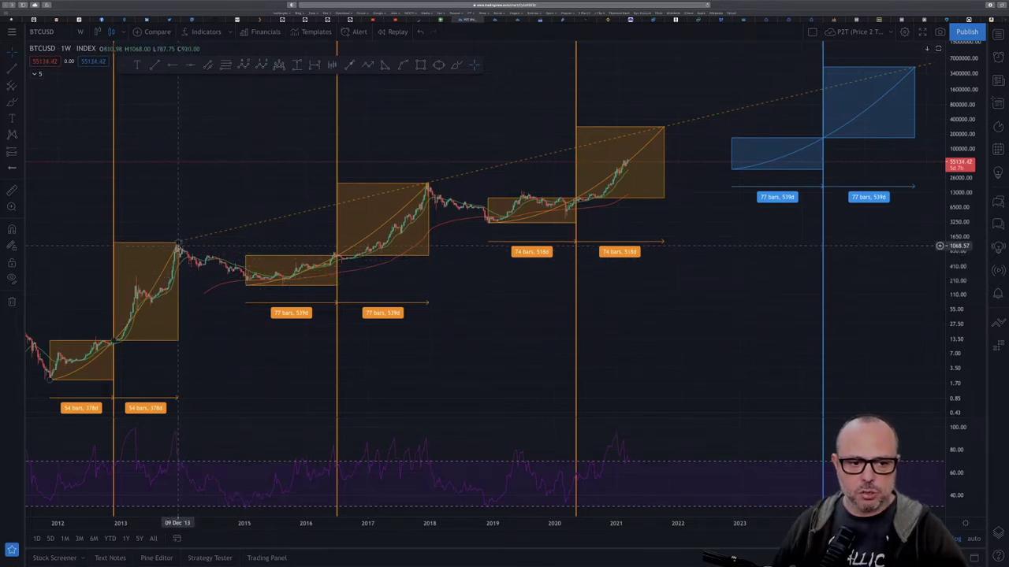
Step: Copy the price path from the 16 Dec 2013 peak to the 18 Dec 2017 peak as a bars pattern
left_click(427, 189)
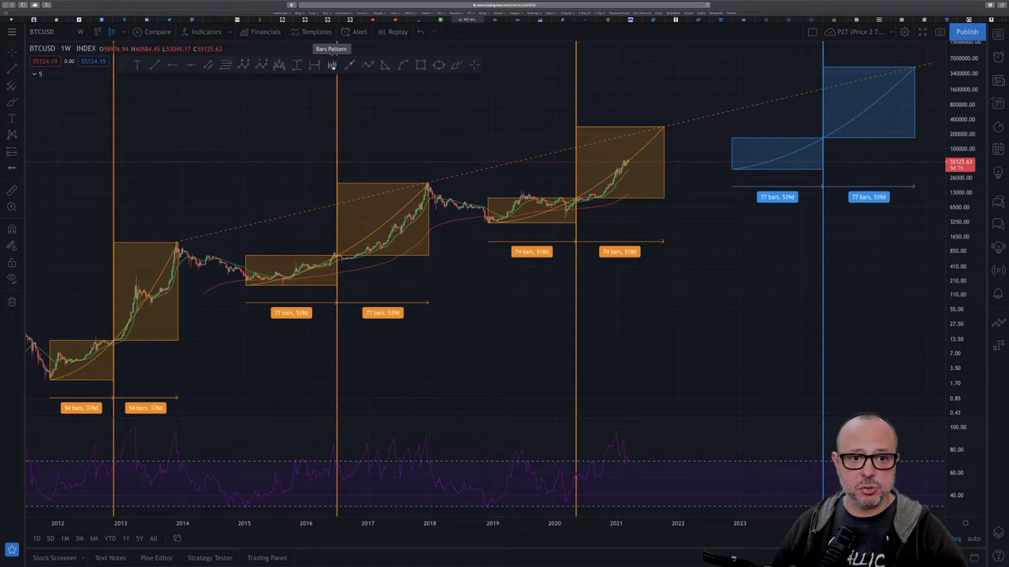
left_click(332, 65)
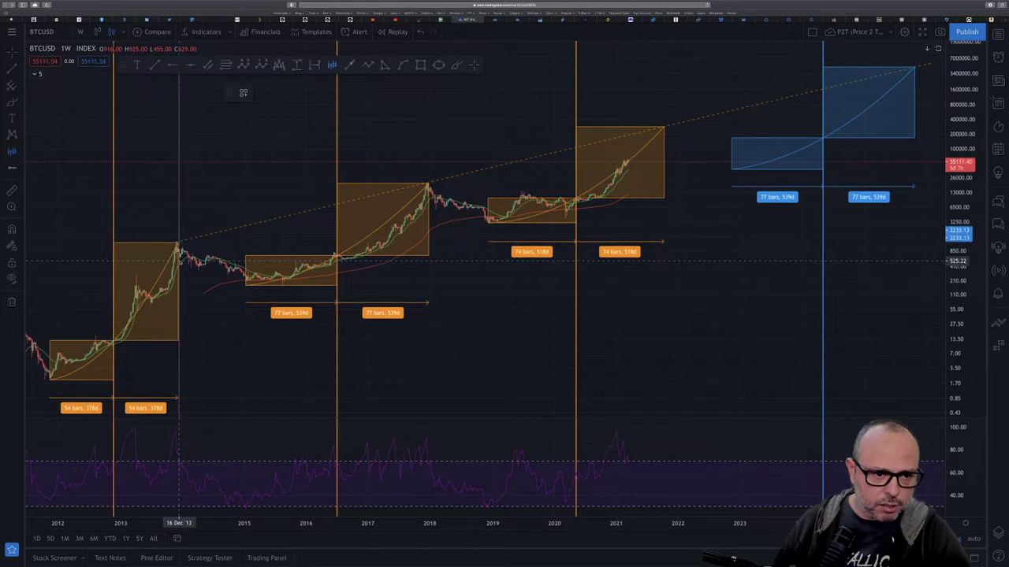
left_click(179, 231)
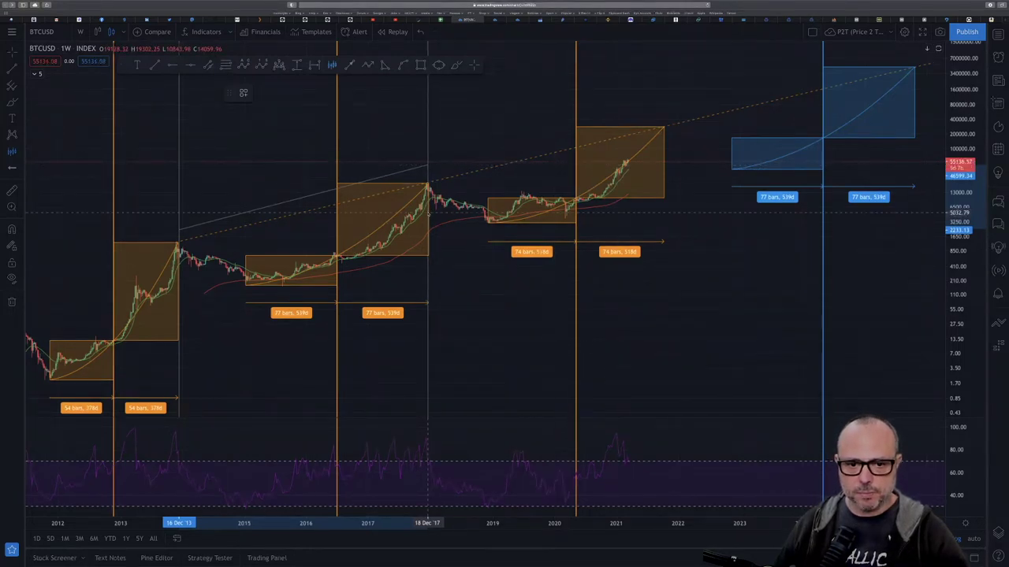
left_click(427, 213)
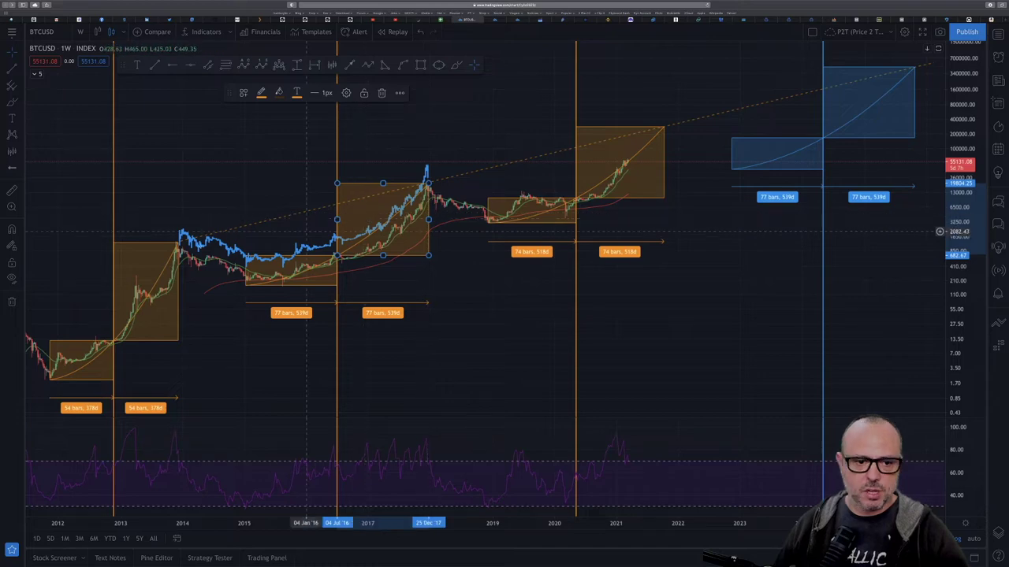
Step: Drag the copied 2013–2017 bars pattern right so it starts past the 2021 cycle box
left_click_drag(223, 245, 677, 282)
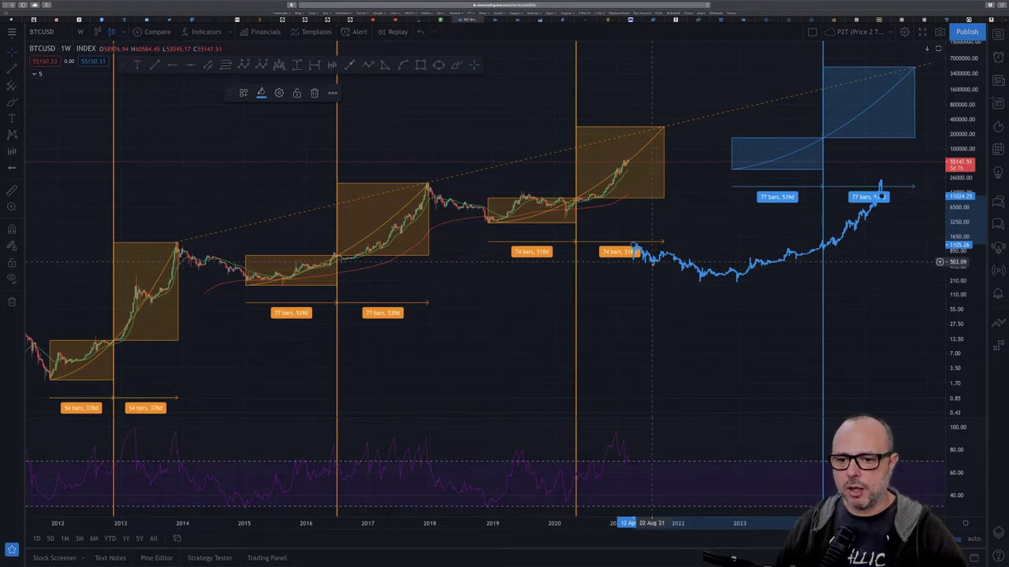
left_click_drag(652, 260, 690, 202)
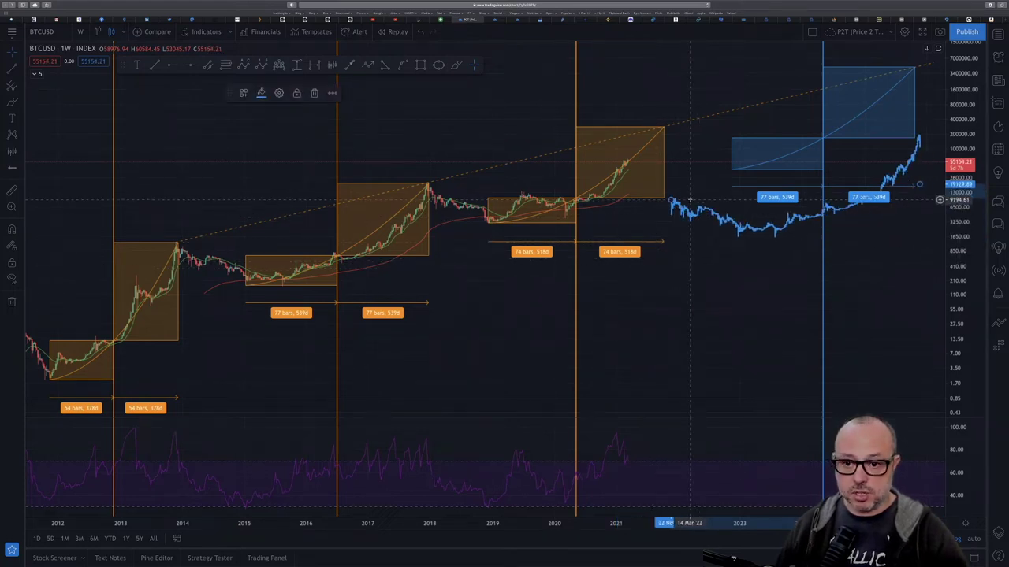
left_click(178, 250)
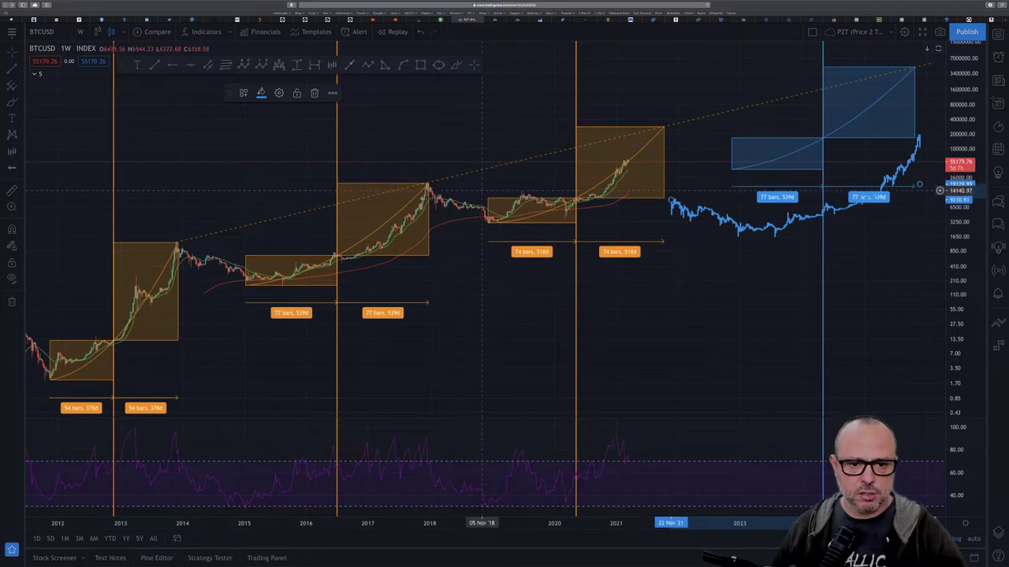
left_click(428, 193)
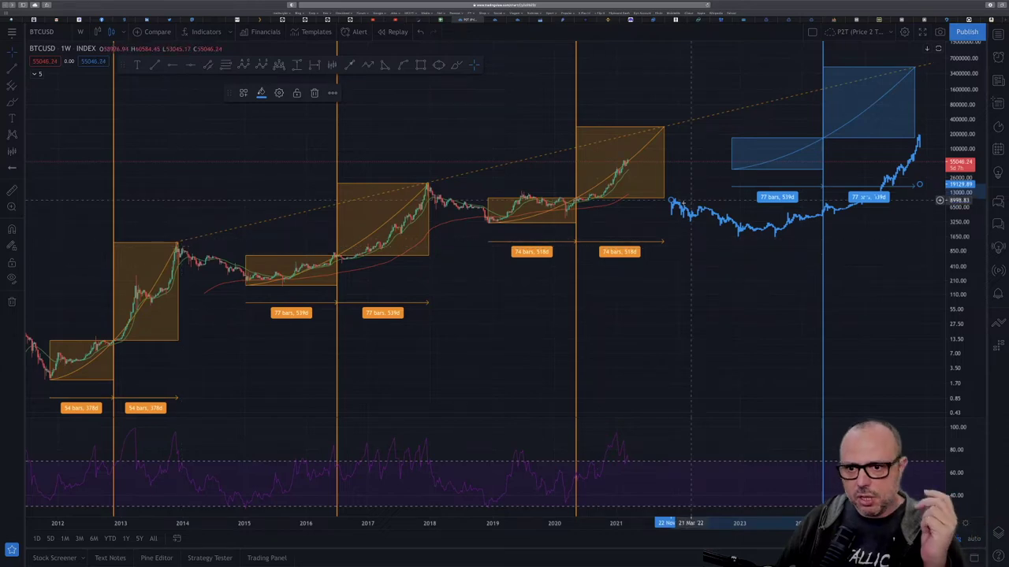
Step: Raise the bars pattern to the 2021 box's top corner and pull its end into the upper blue box
left_click_drag(674, 201, 671, 132)
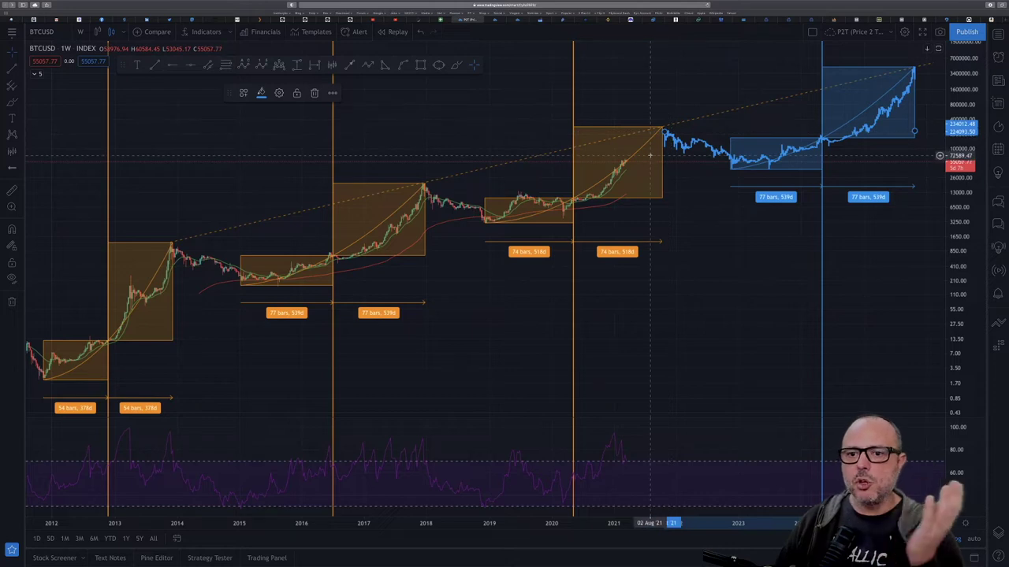
left_click(642, 126)
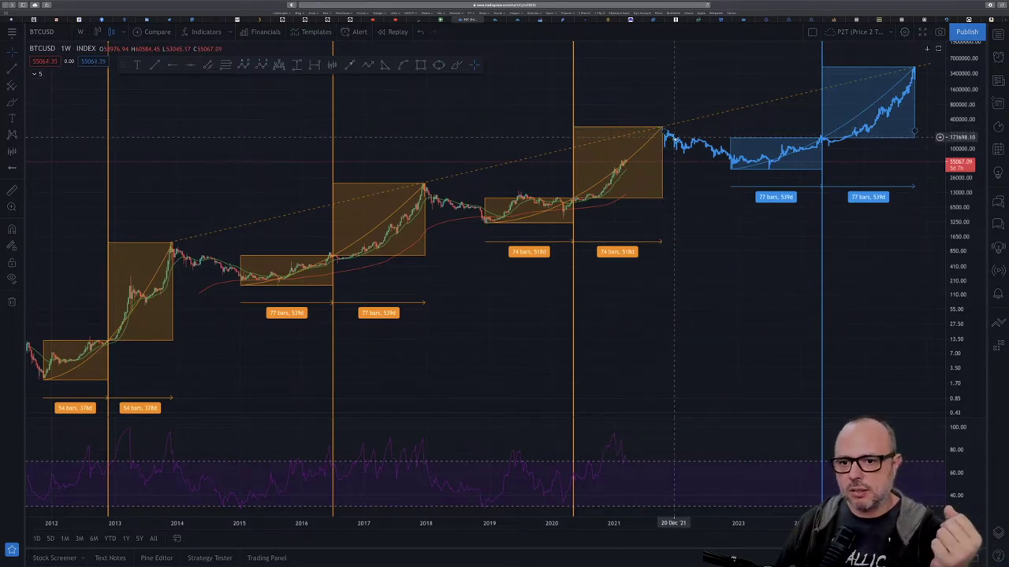
left_click(674, 139)
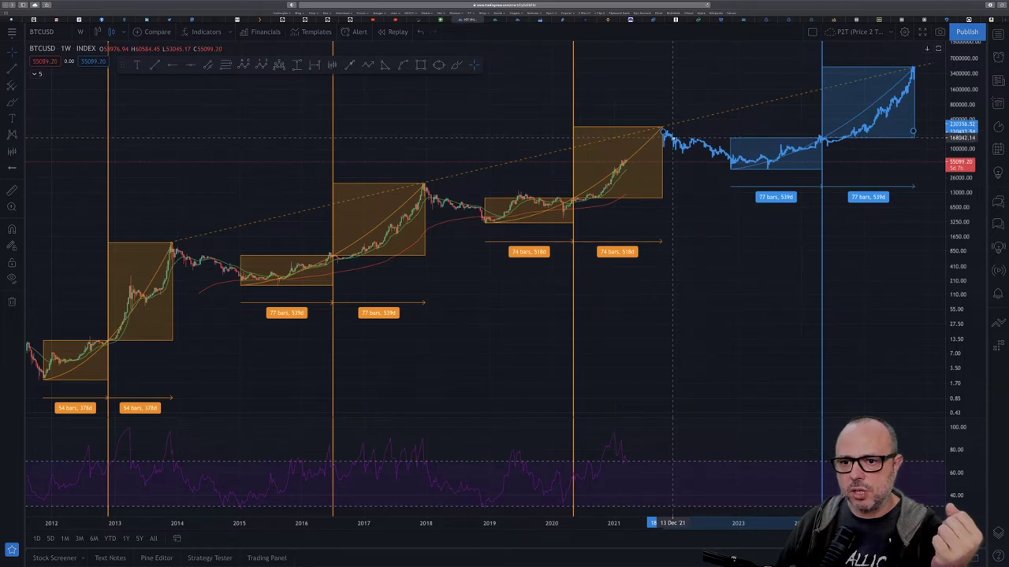
left_click_drag(939, 137, 939, 138)
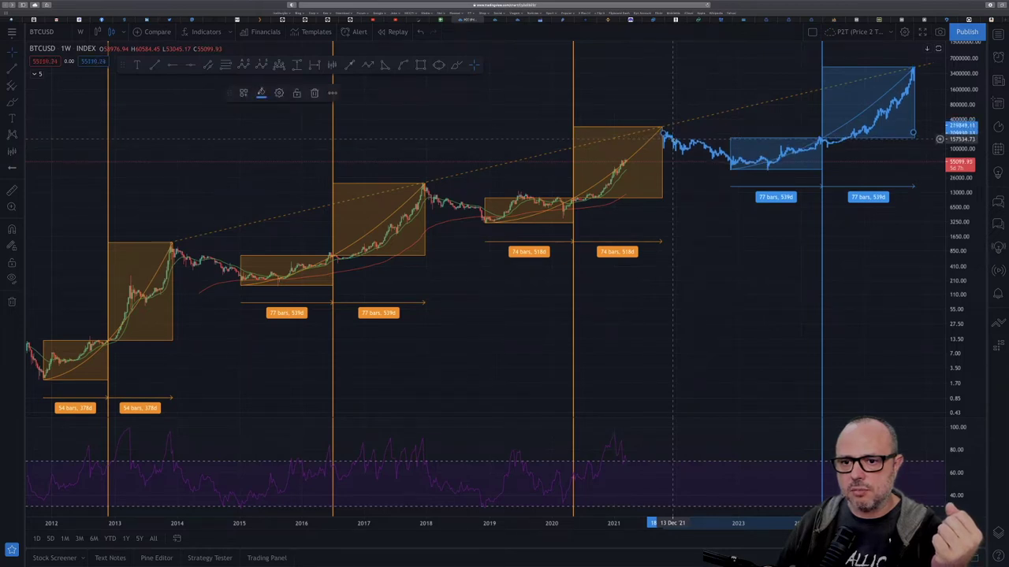
Step: Deselect the projected bars pattern
left_click(713, 216)
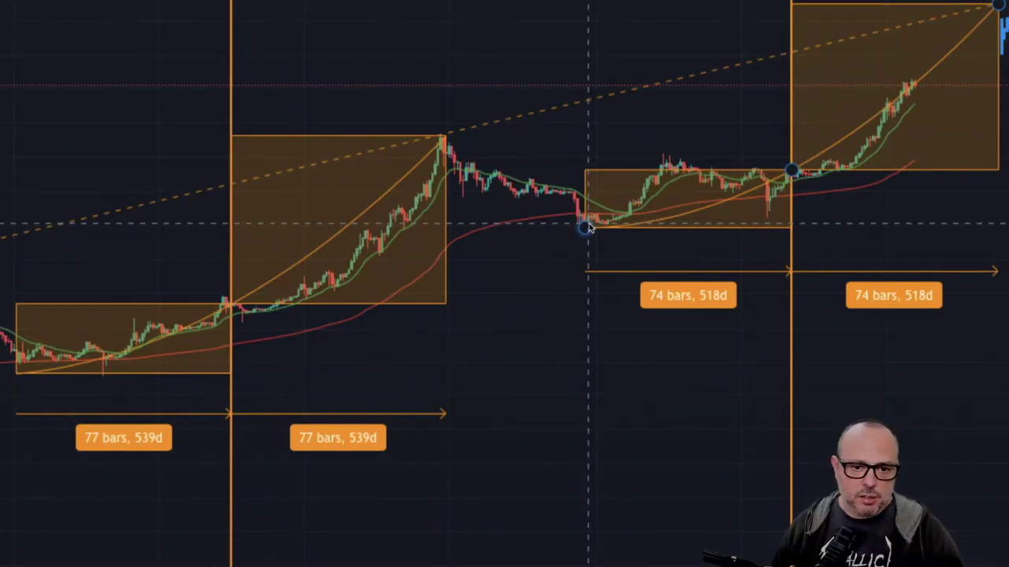
Step: Select the second orange cycle box, then load another saved BTCUSD layout from a bookmark
left_click(400, 227)
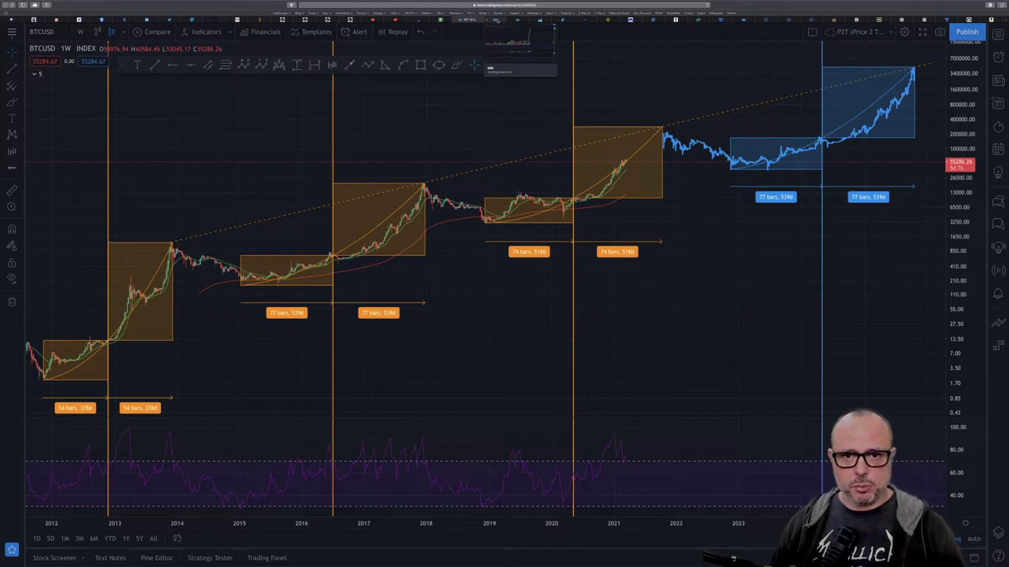
left_click(497, 19)
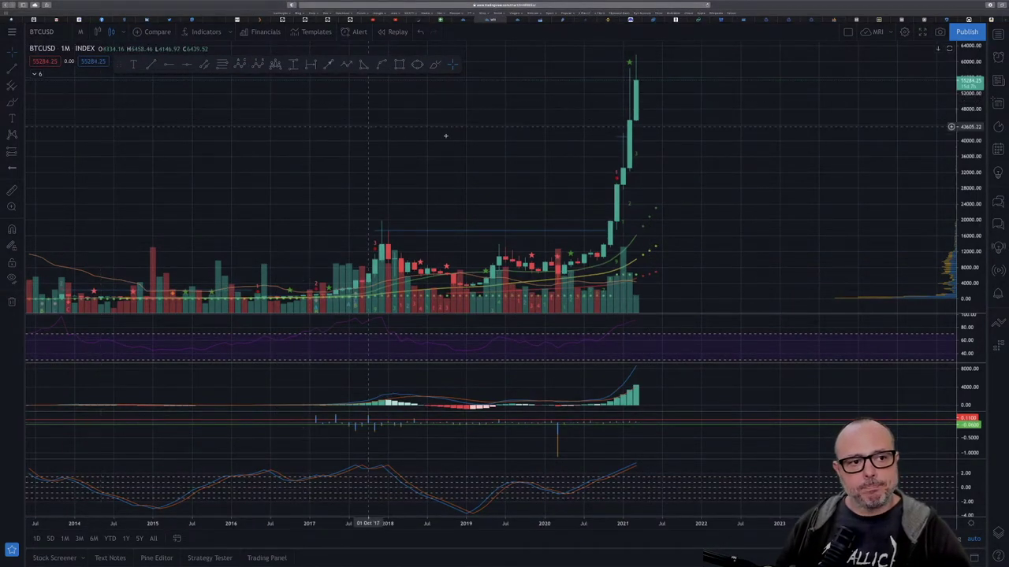
Step: Change the BTCUSD chart interval to 1W weekly candles
key("comma")
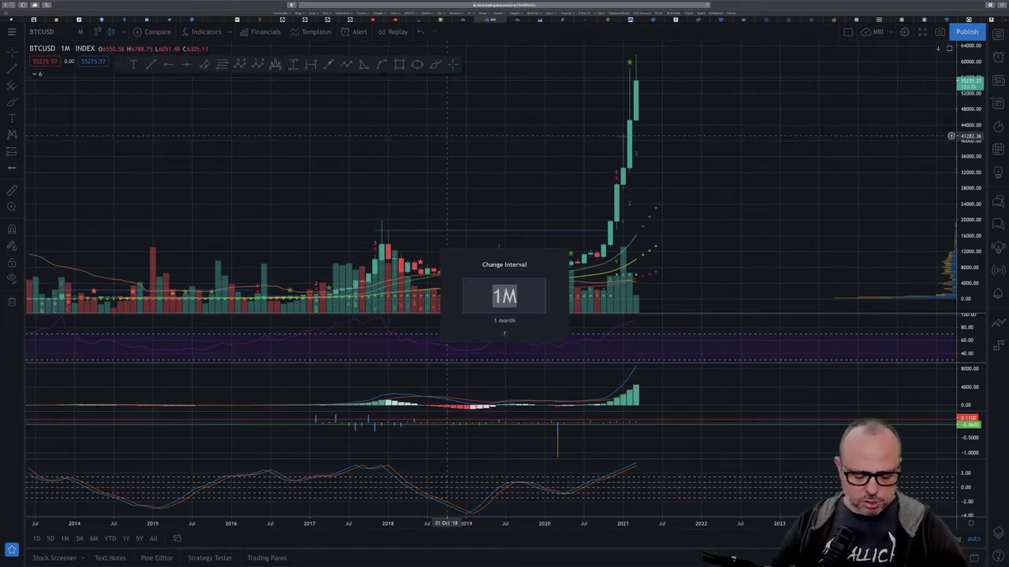
type("1")
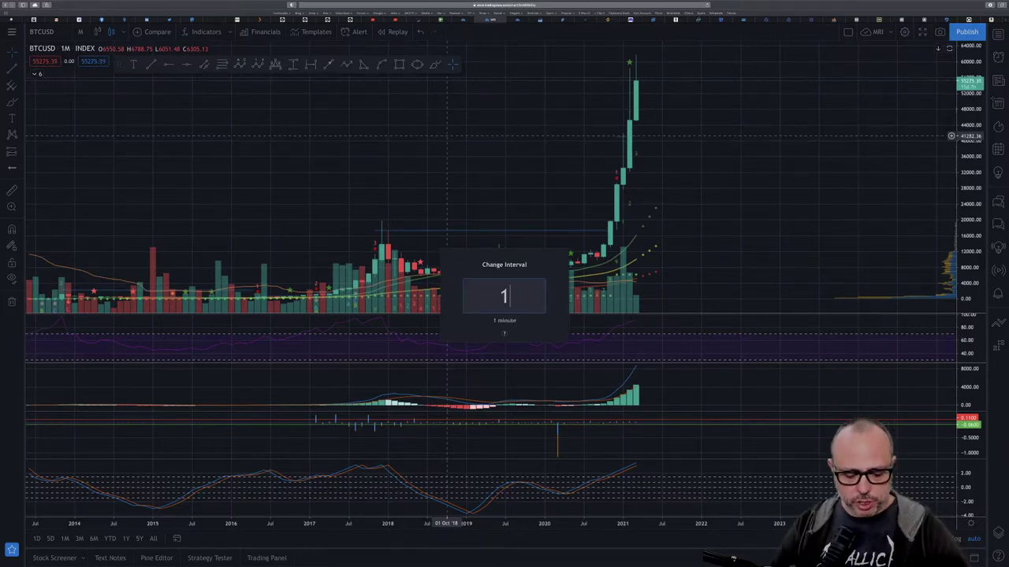
type("w")
key("Return")
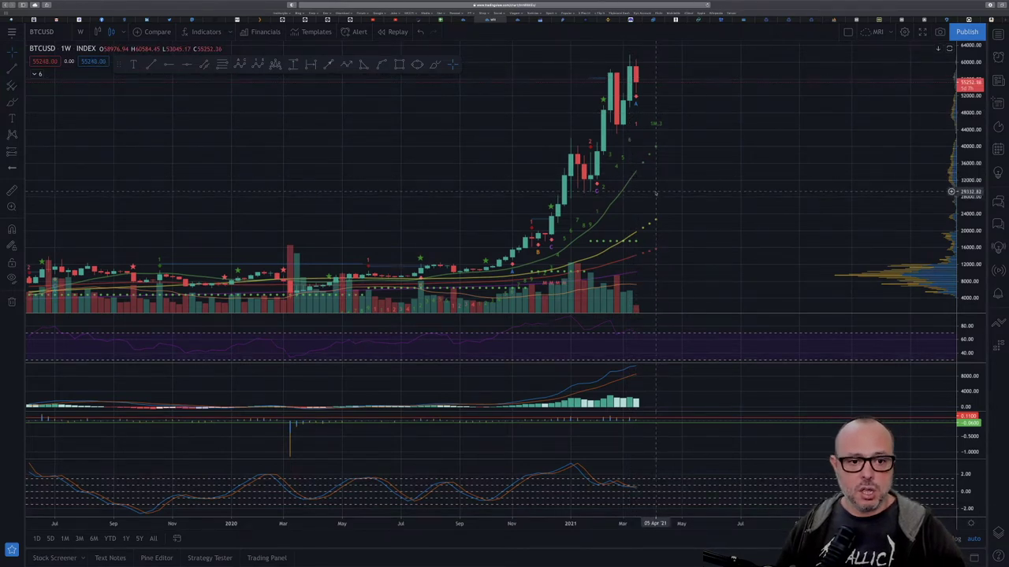
Step: Set the chart interval to 1D daily candles
type("1W")
type("1")
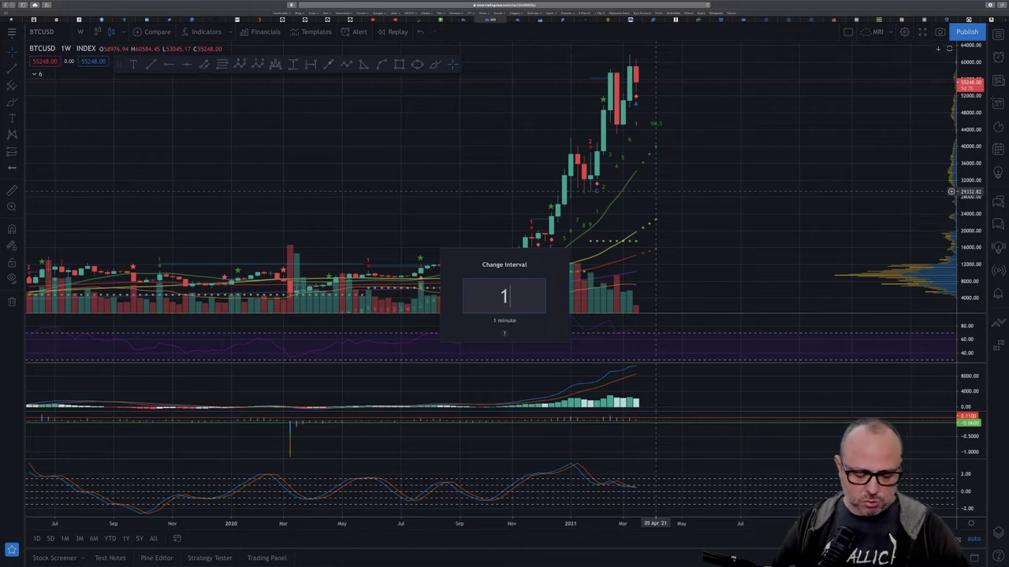
type("D")
key("Return")
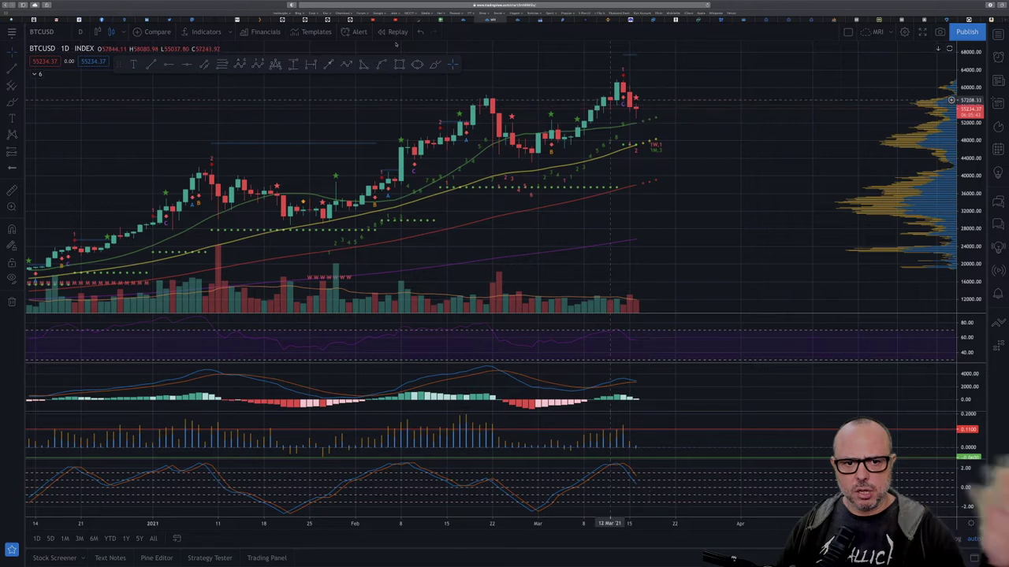
Step: Load the P2T weekly cycle layout with Ctrl+Tab and select the current cycle's growth curve
key("ctrl+Tab")
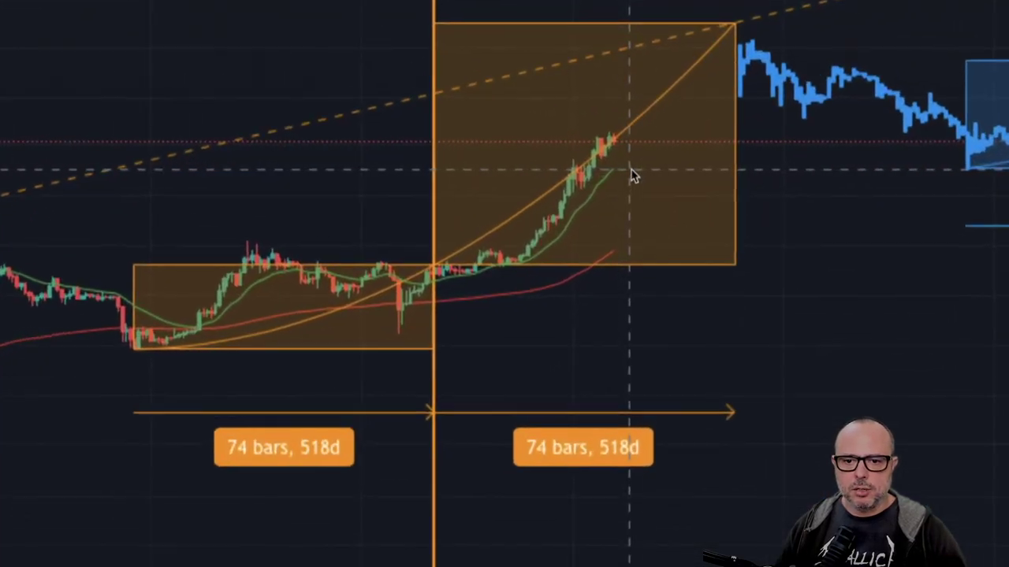
left_click(617, 149)
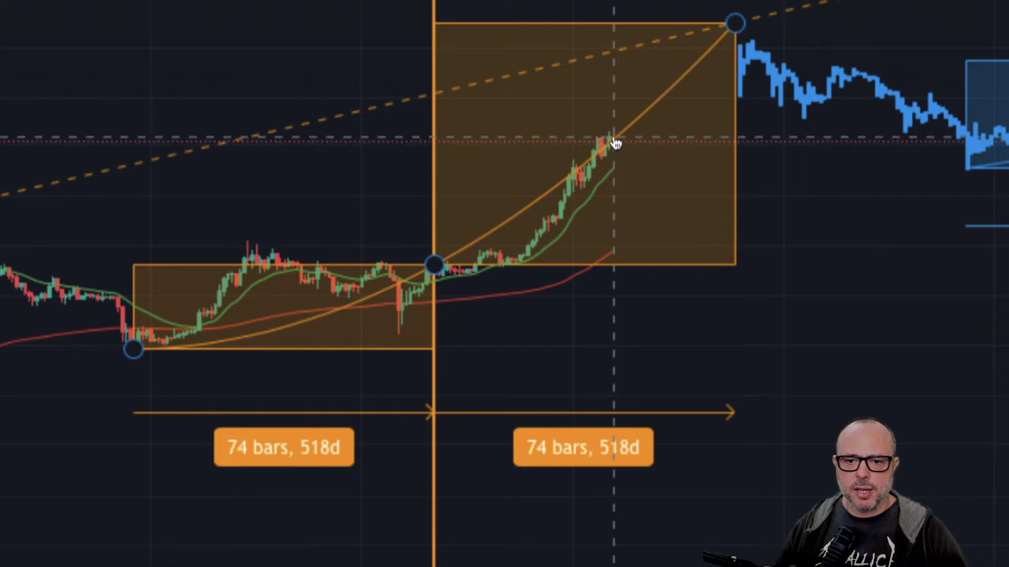
left_click(613, 141)
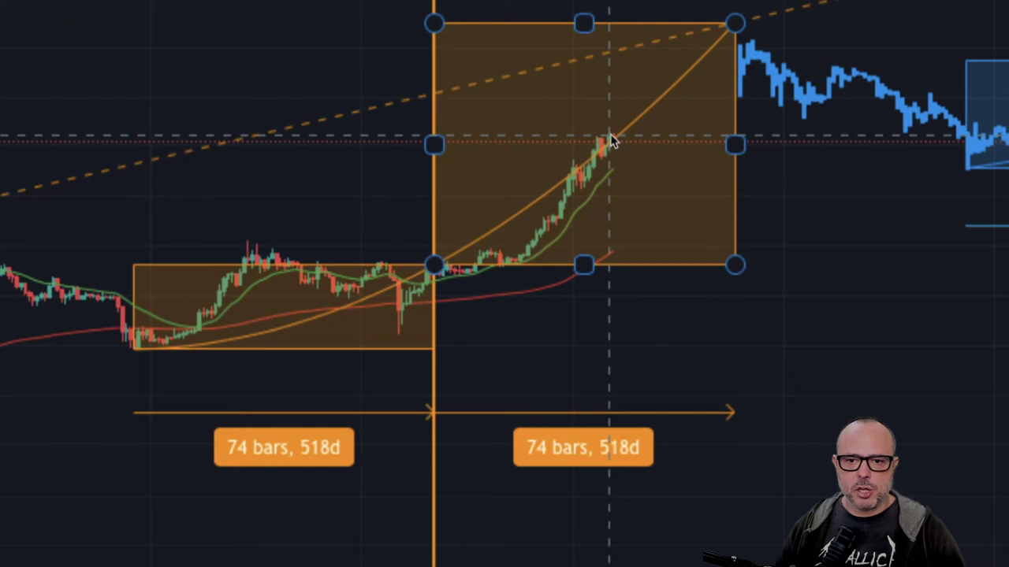
left_click(616, 141)
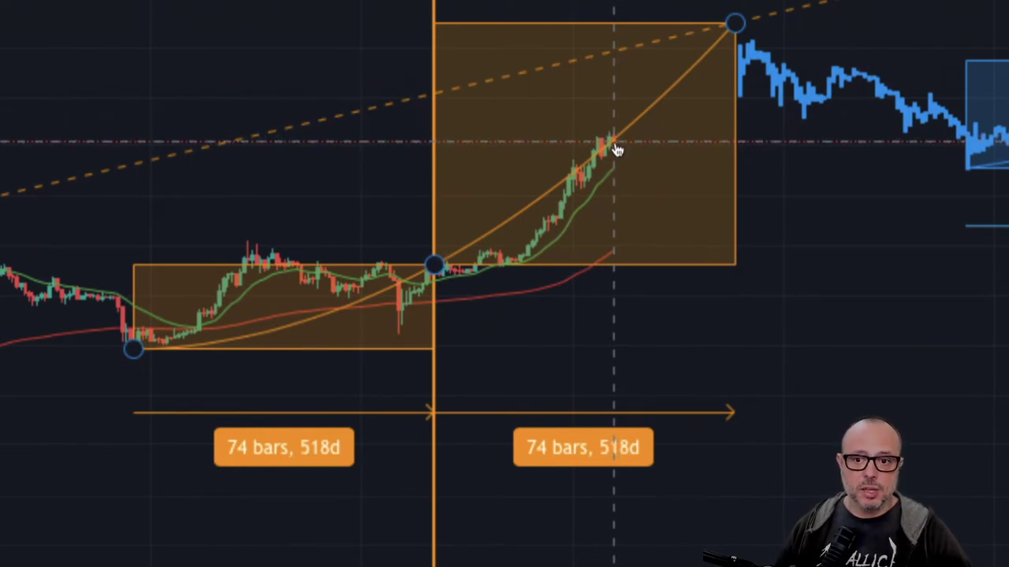
left_click(617, 151)
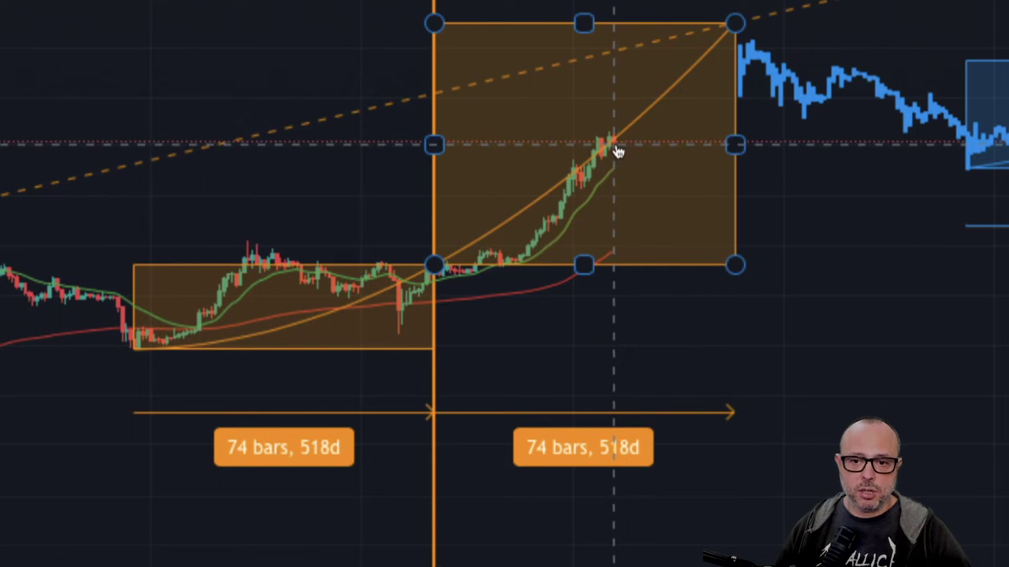
left_click(617, 149)
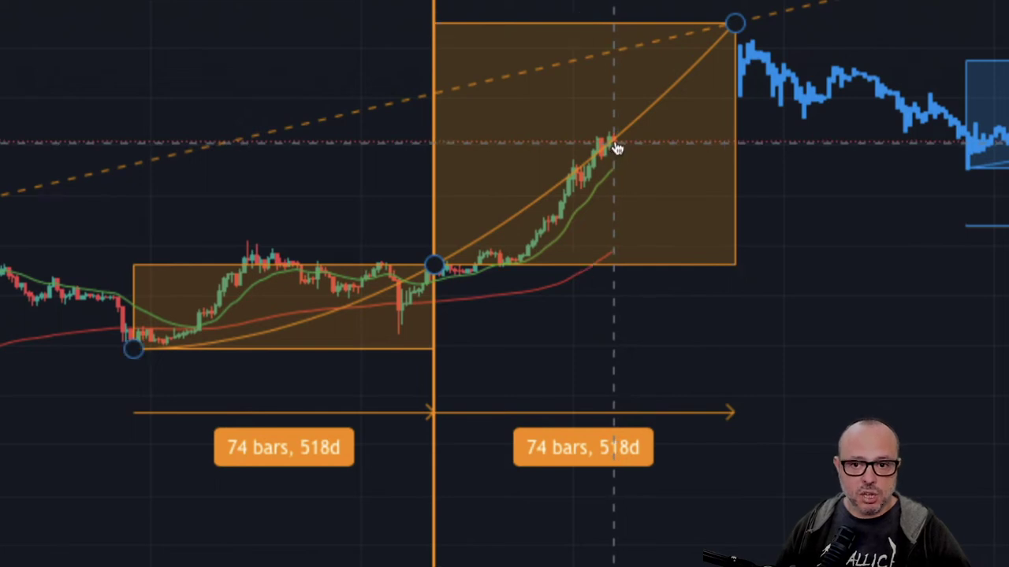
left_click(619, 150)
Step: Toggle between the current cycle's curve and rectangle to show their anchors, ending on the upper rectangle
left_click(619, 150)
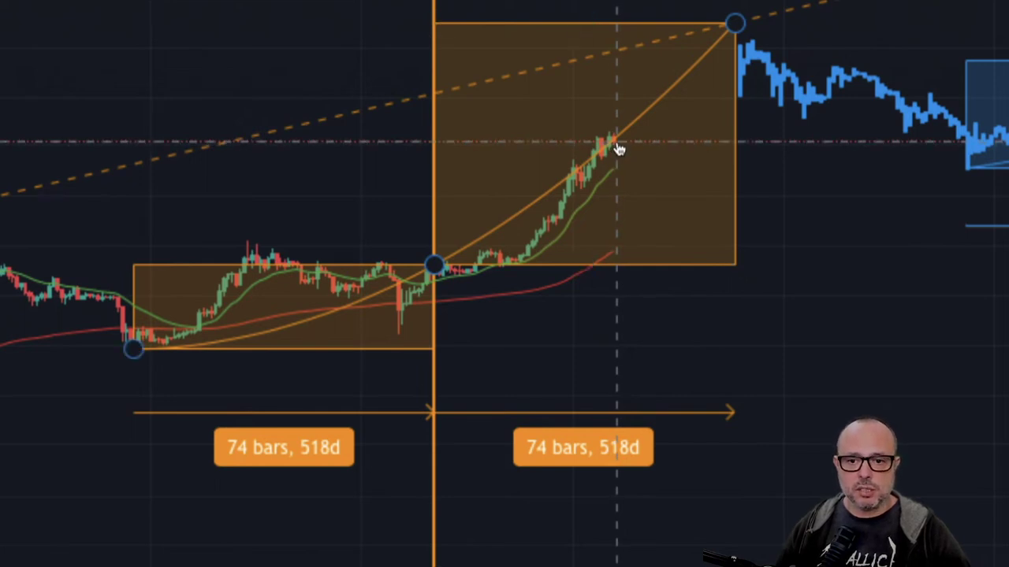
left_click(620, 149)
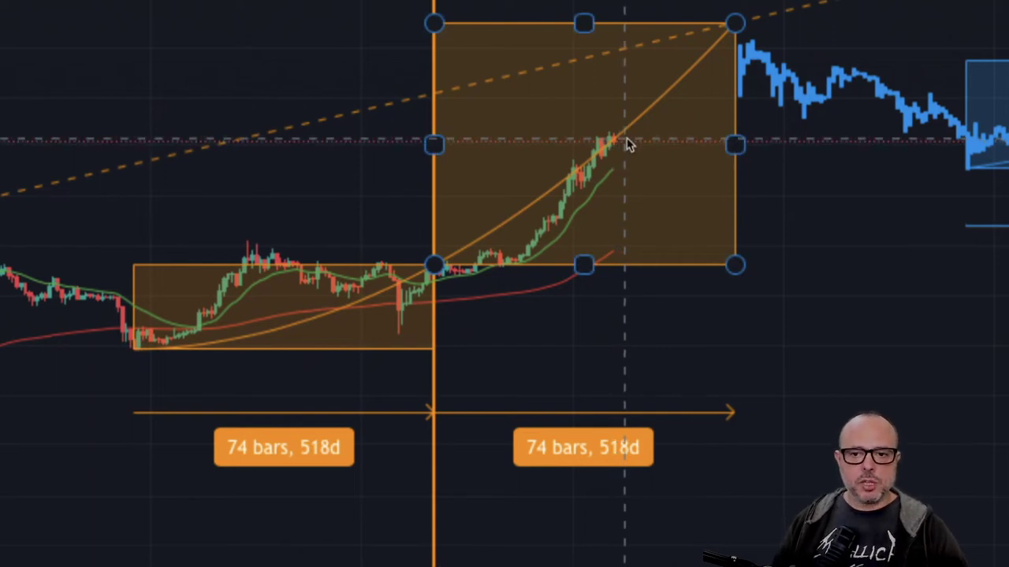
left_click(618, 141)
left_click(631, 143)
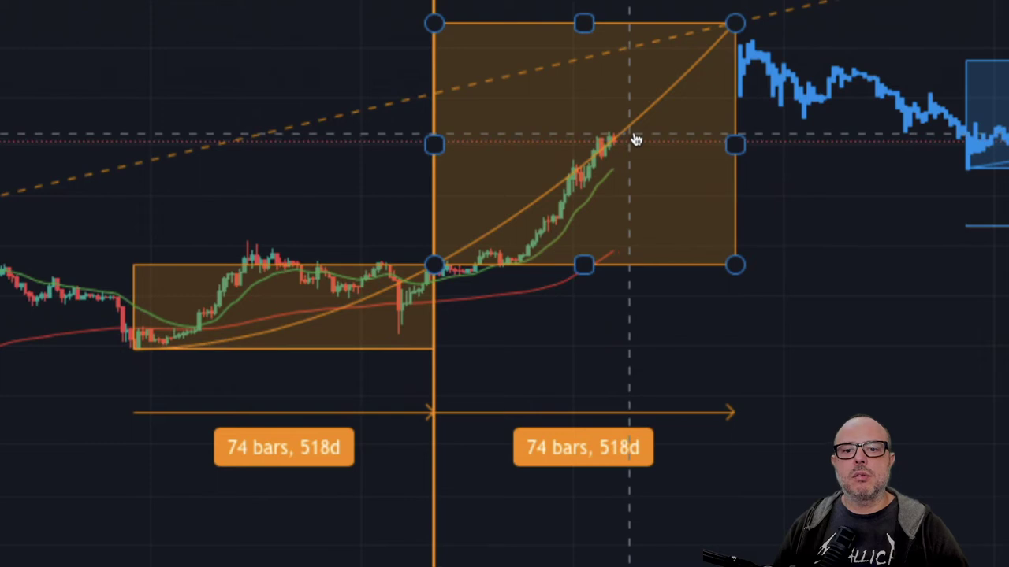
left_click(633, 132)
left_click(619, 151)
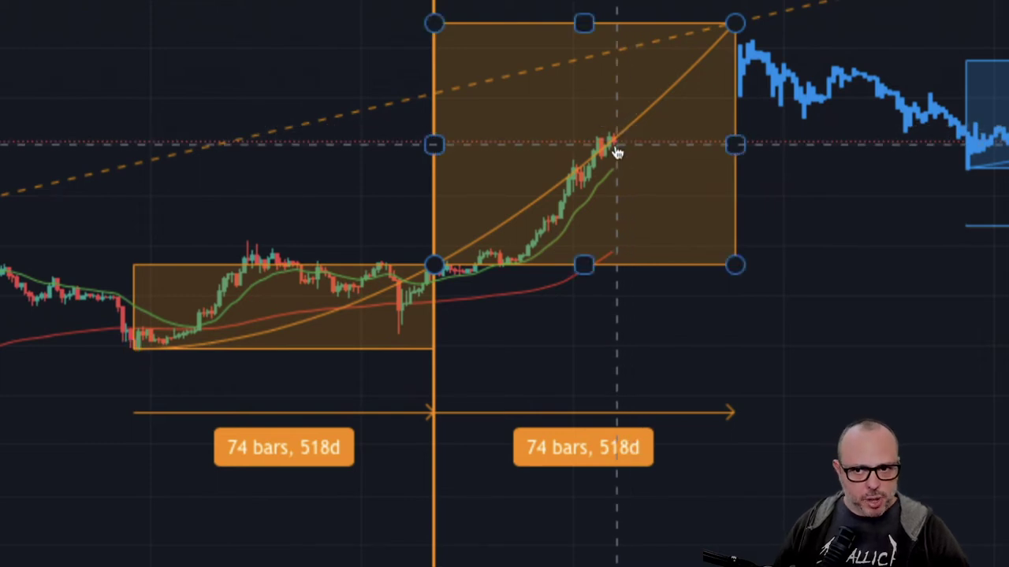
left_click(651, 123)
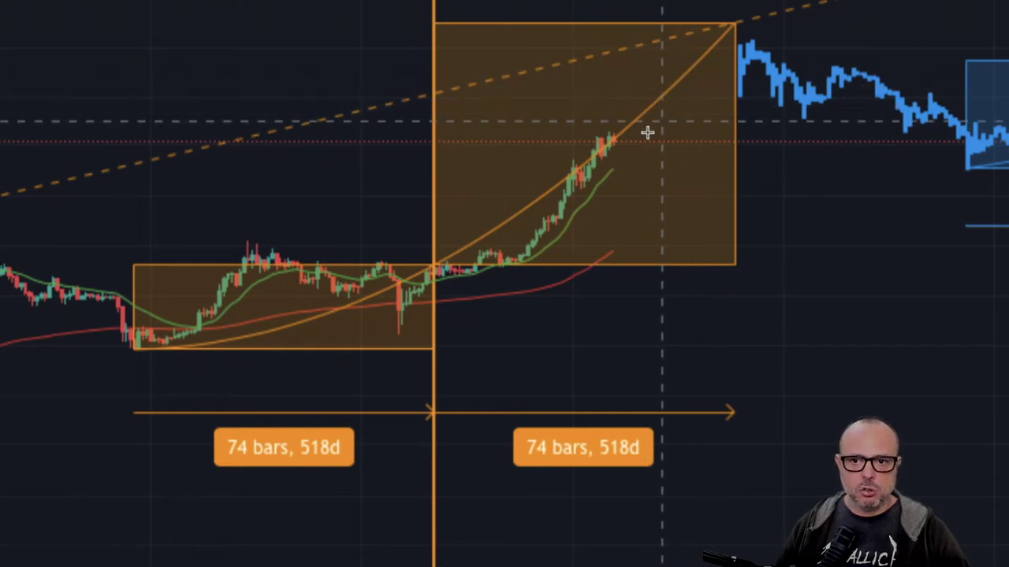
left_click(618, 149)
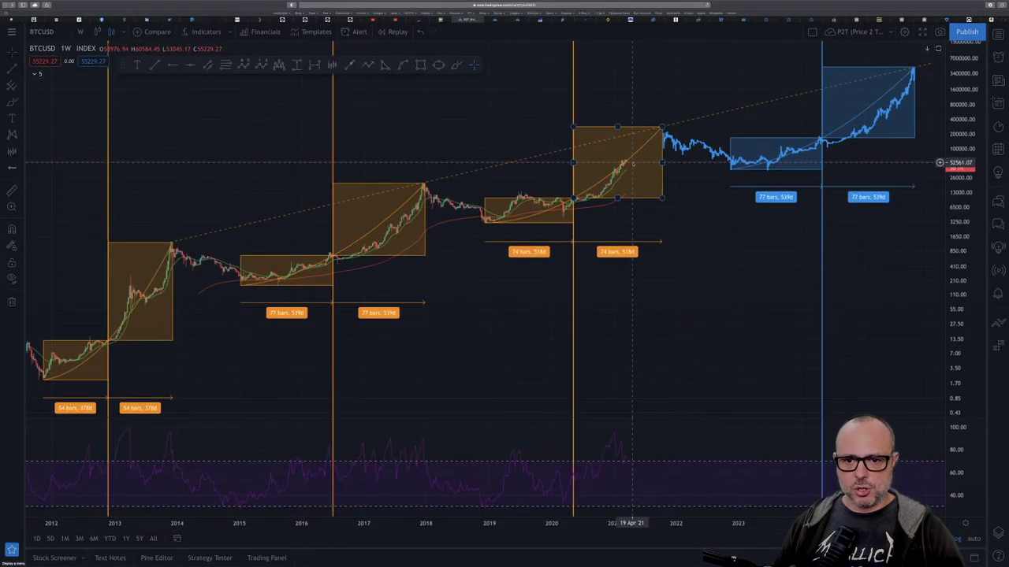
Step: Reload the MRI layout showing the daily BTCUSD chart
left_click(497, 20)
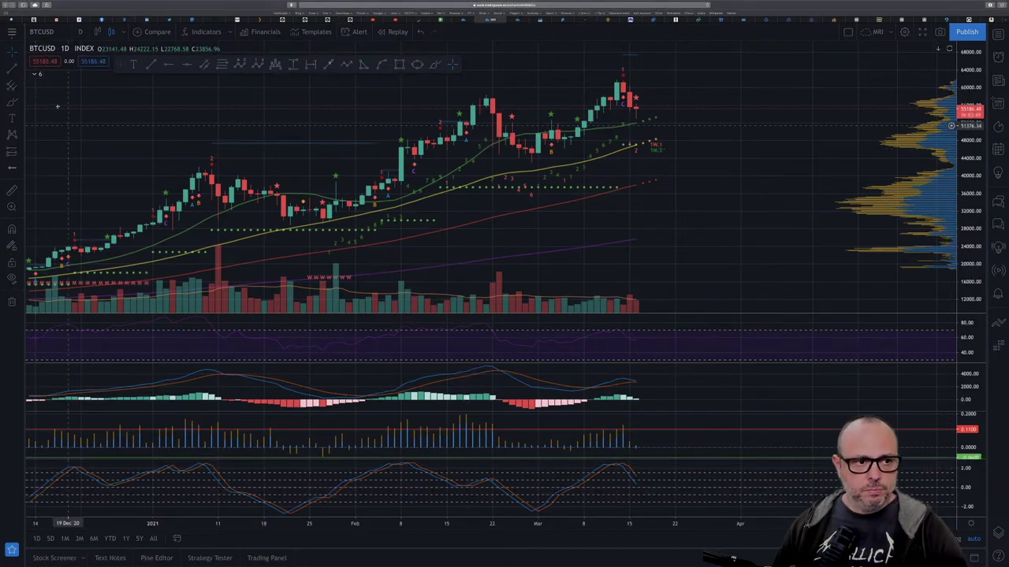
Step: Expand the indicator legend to view all indicators, then collapse it again
left_click(36, 74)
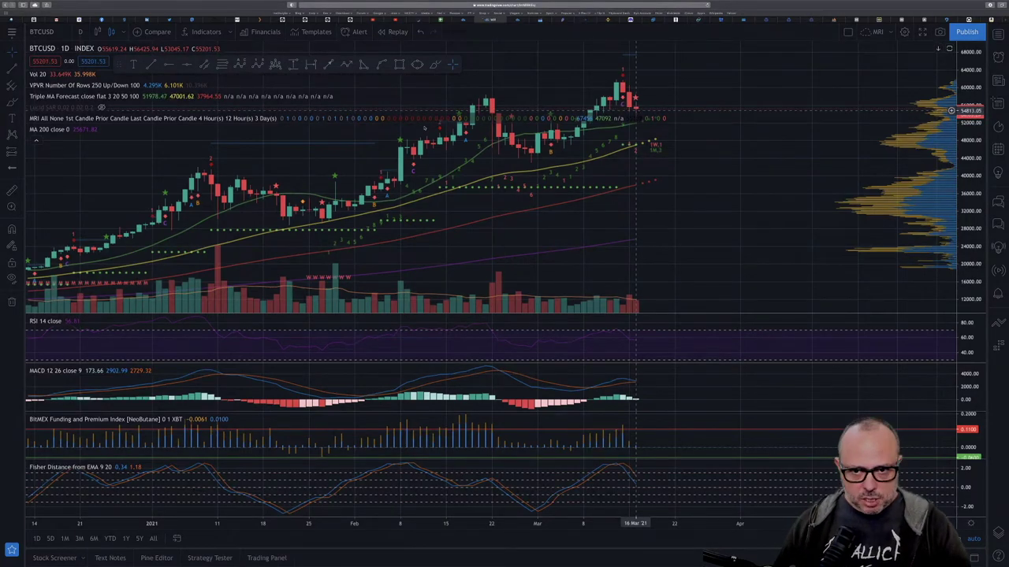
left_click(36, 139)
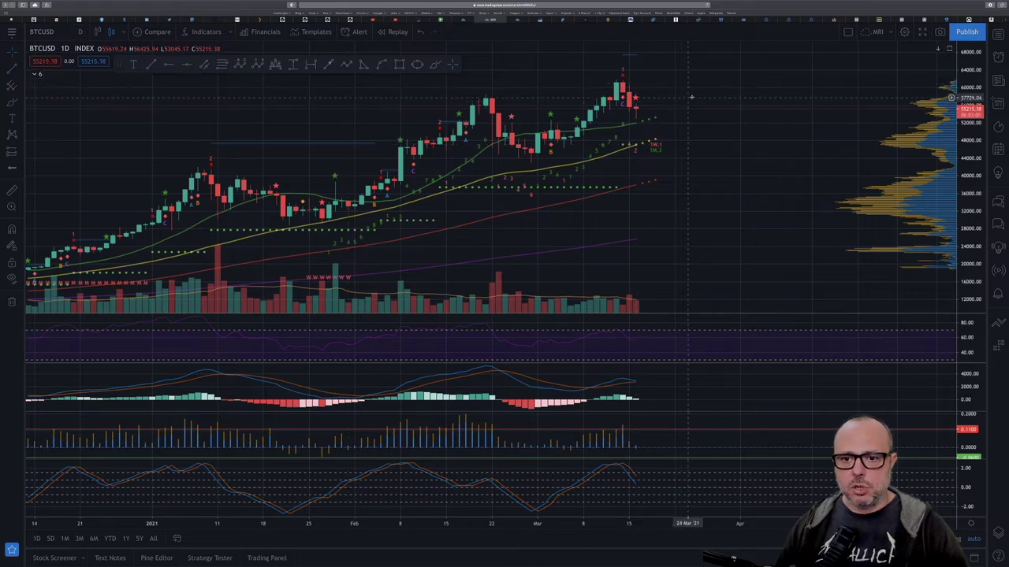
Step: Enter 4H as the interval to show BTCUSD on four-hour candles
type("4H")
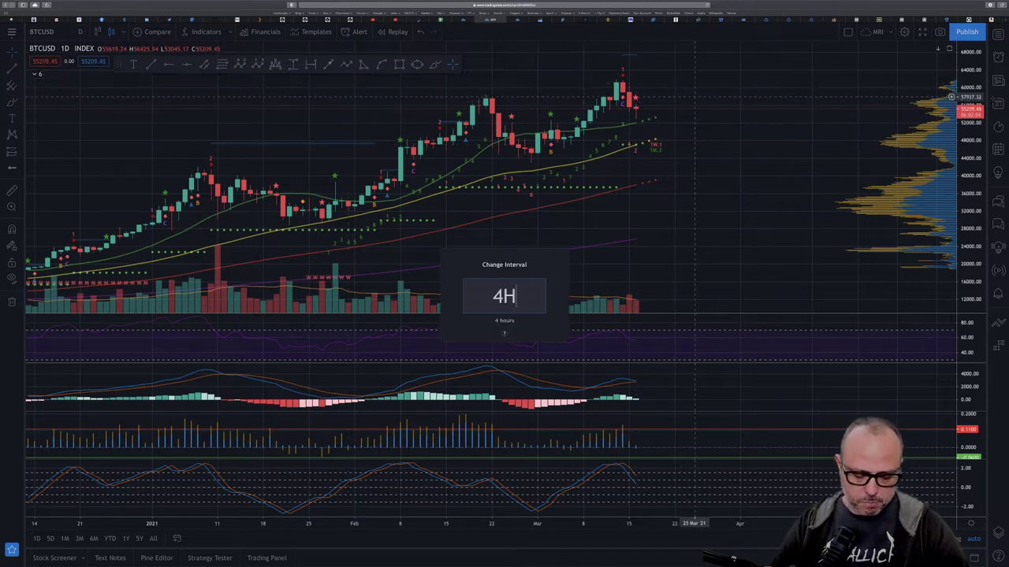
key("Return")
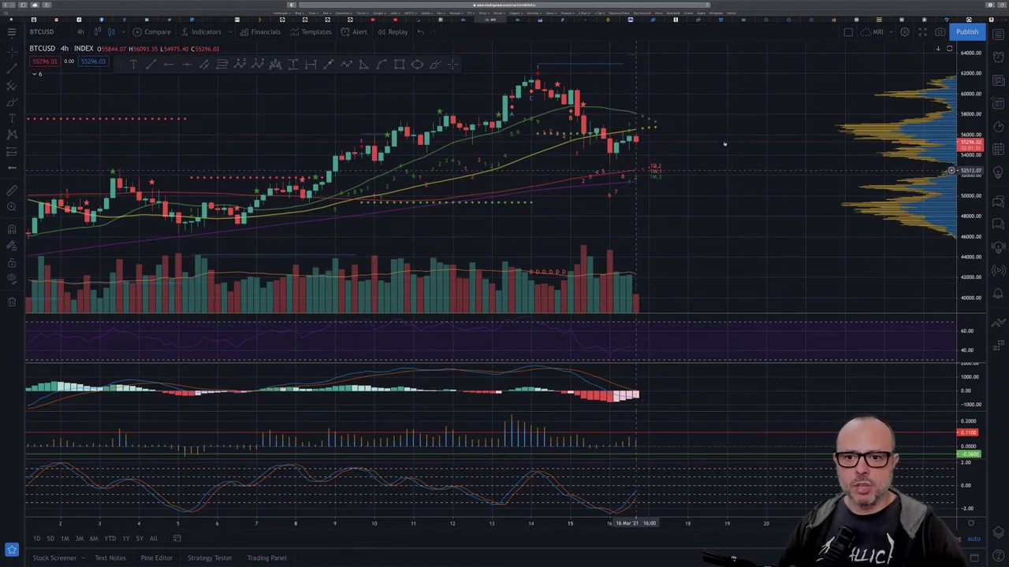
Step: Enter 1h as the interval so BTCUSD shows hourly candles
type("1h")
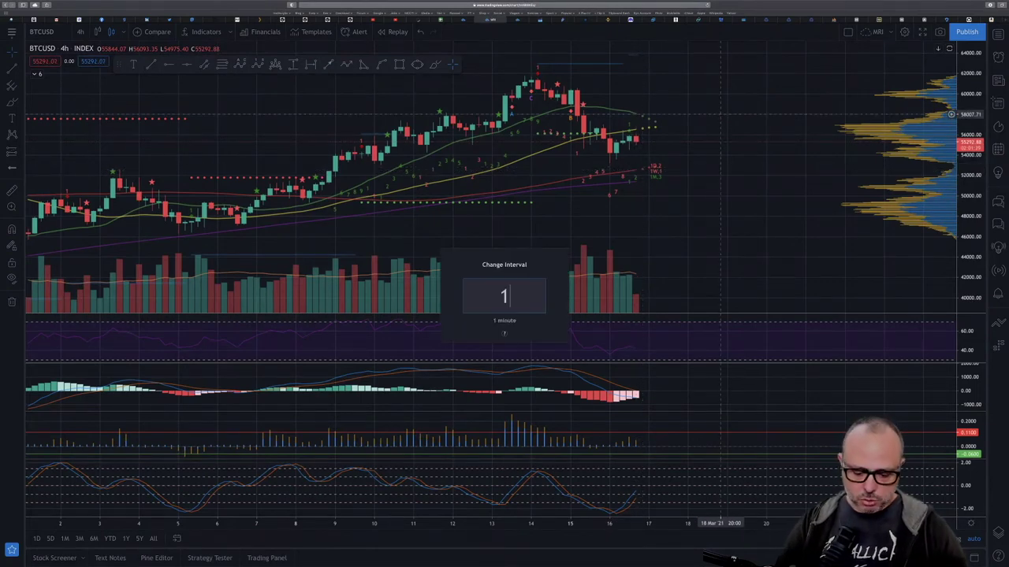
key("Return")
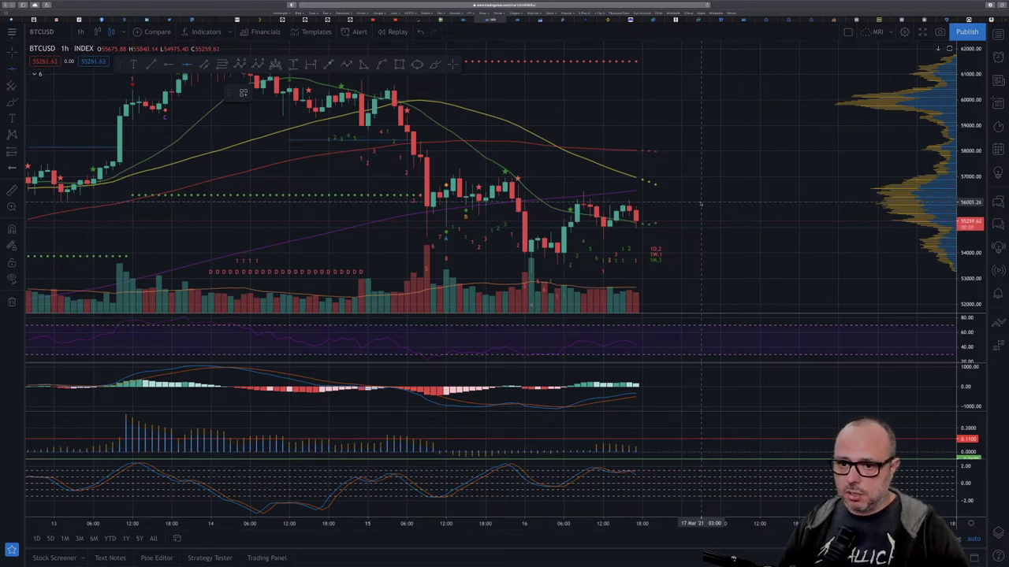
Step: Add a horizontal line and set its price to exactly 56000, replacing 56005.26
key("alt+h")
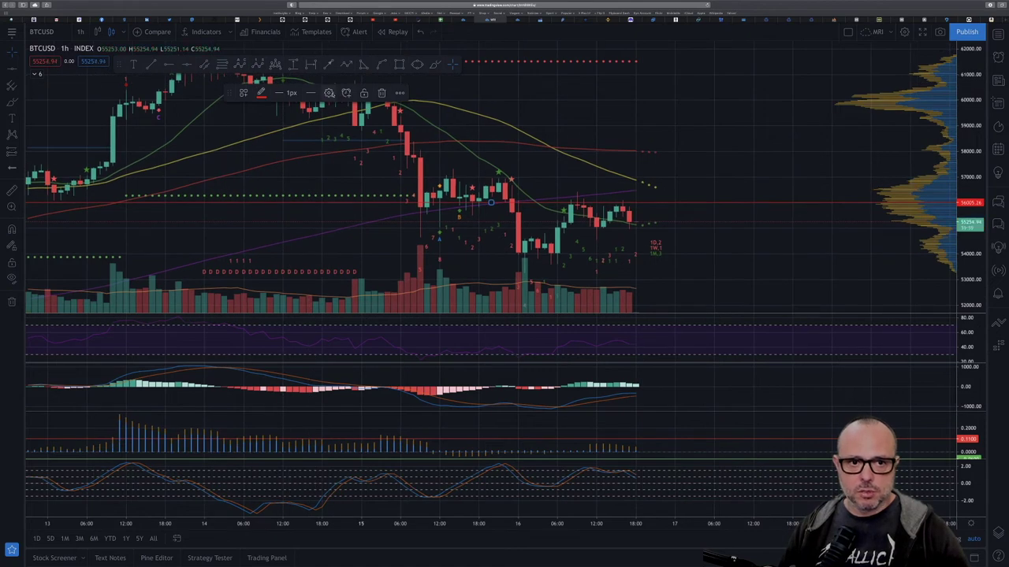
left_click(329, 92)
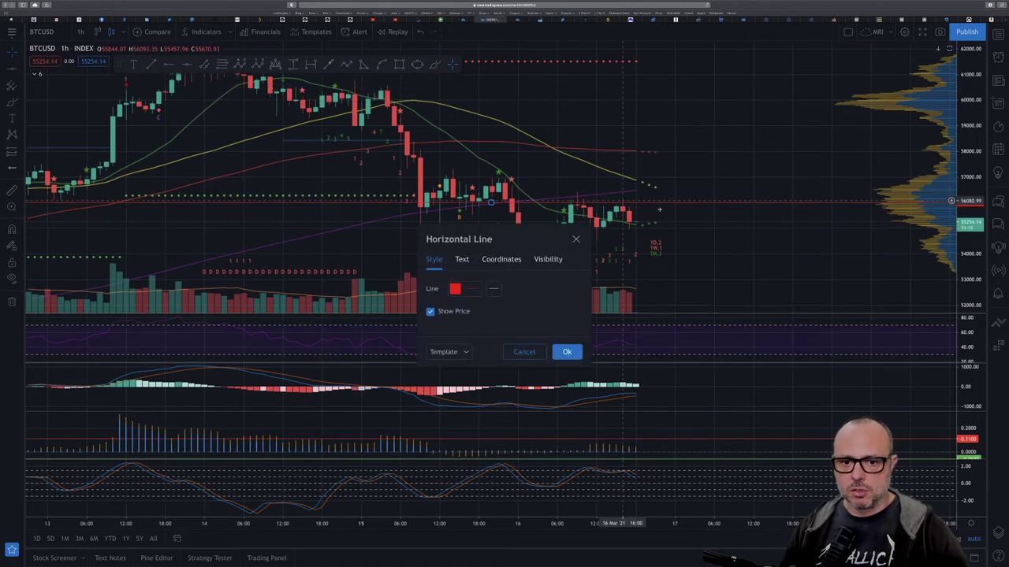
left_click(503, 260)
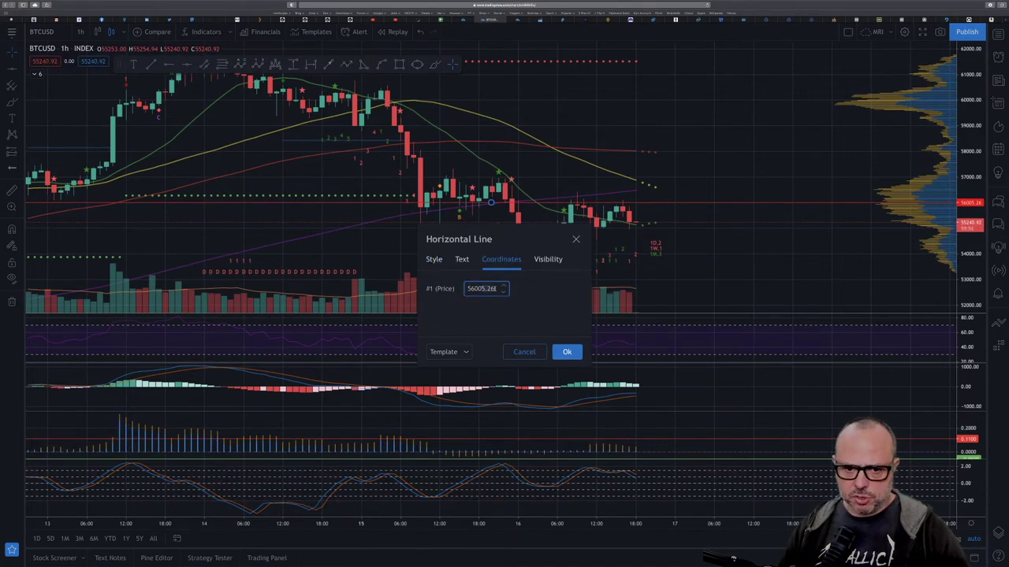
key("BackSpace")
key("BackSpace")
key("BackSpace")
key("BackSpace")
type("0")
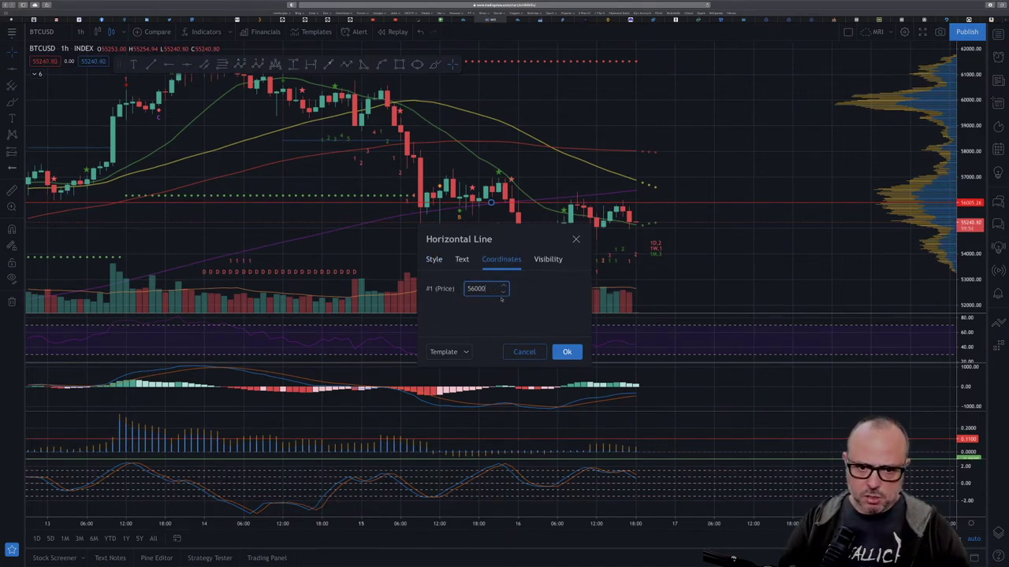
left_click(567, 352)
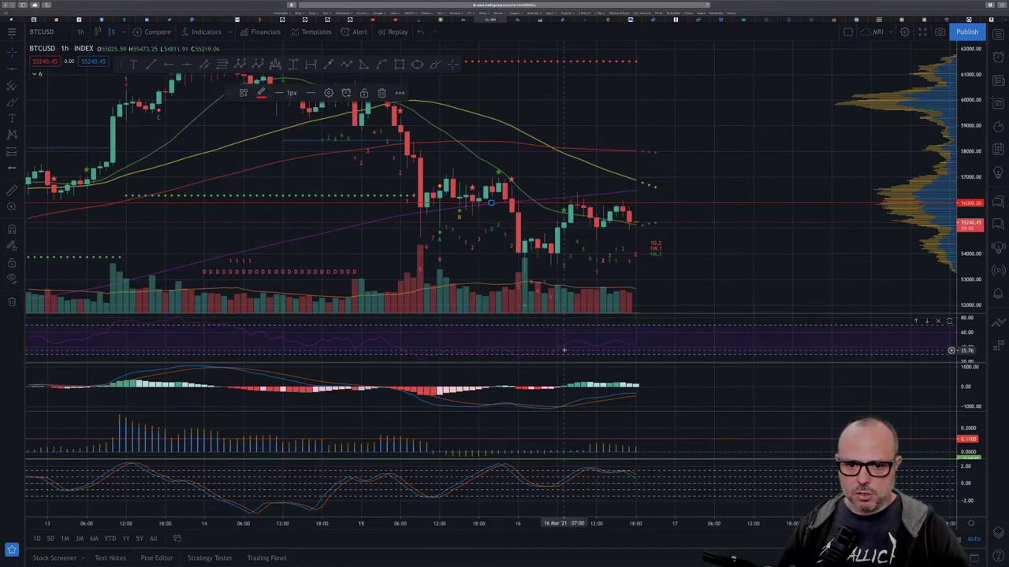
left_click(687, 113)
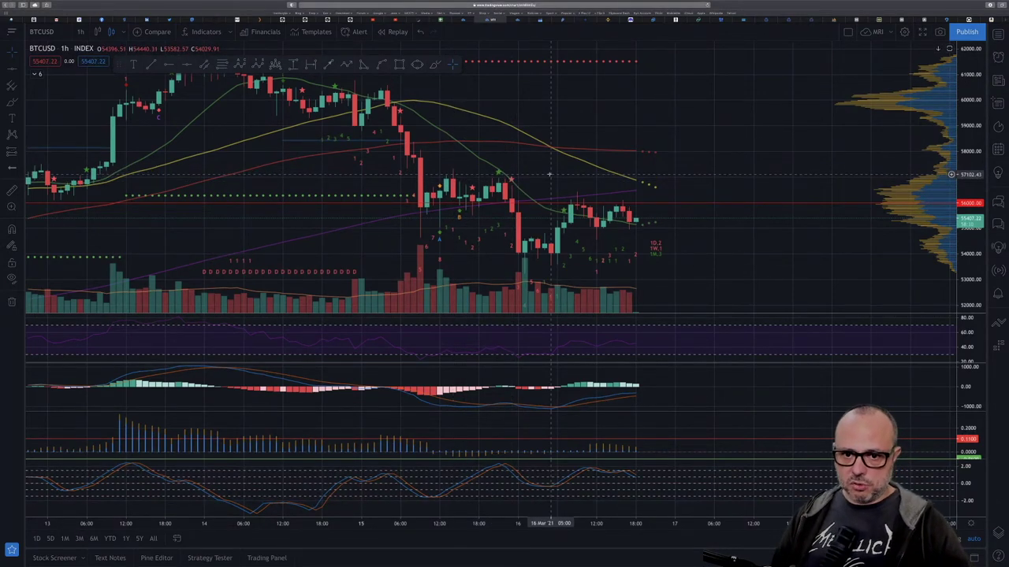
Step: Scroll the hourly chart right and bring up the interval prompt showing 60
scroll(553, 167, "right", 1)
scroll(554, 167, "right", 1)
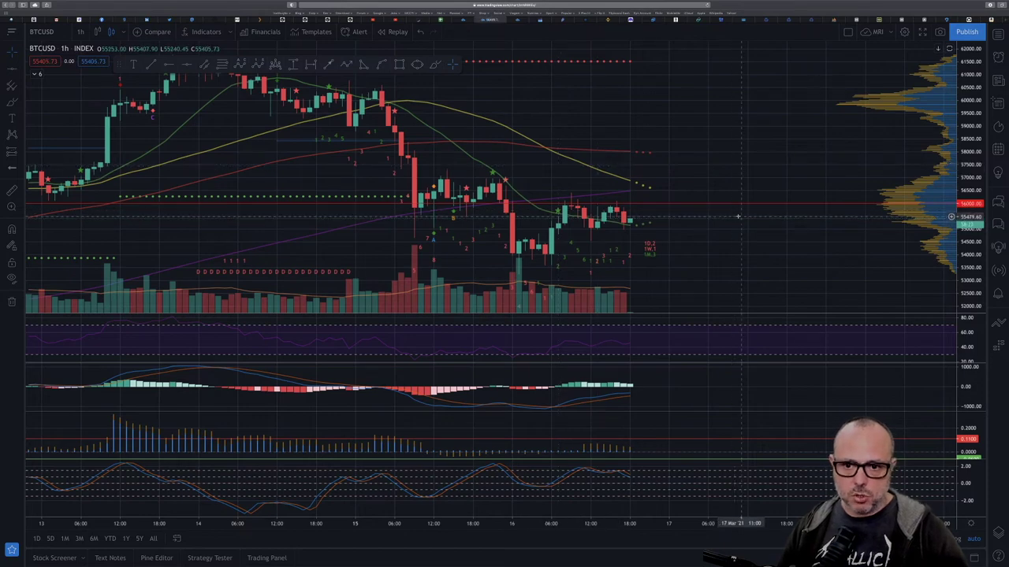
key("comma")
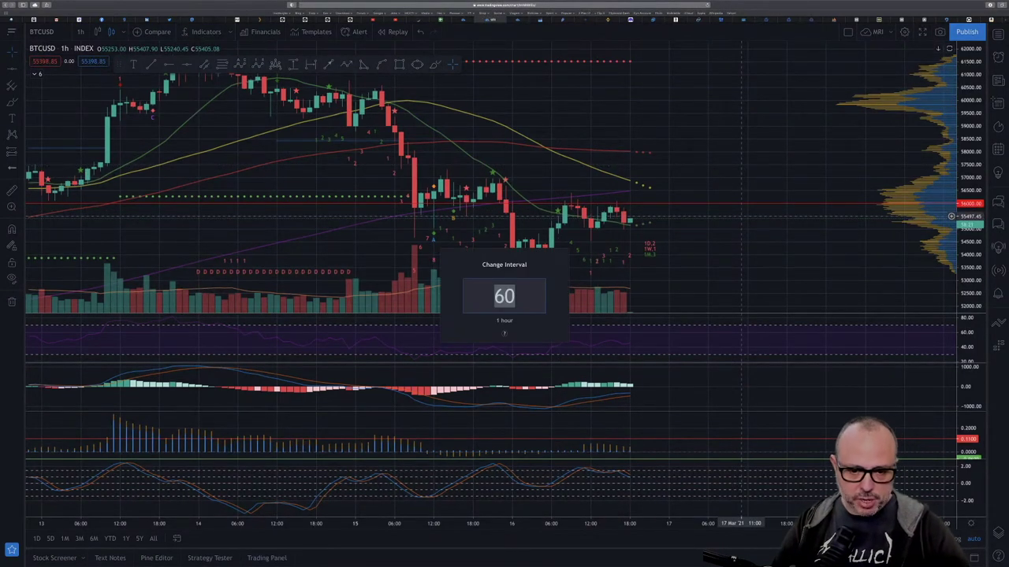
Step: Correct a mistyped 4 and enter 1D as the new chart interval
type("4")
key("BackSpace")
type("1D")
key("Return")
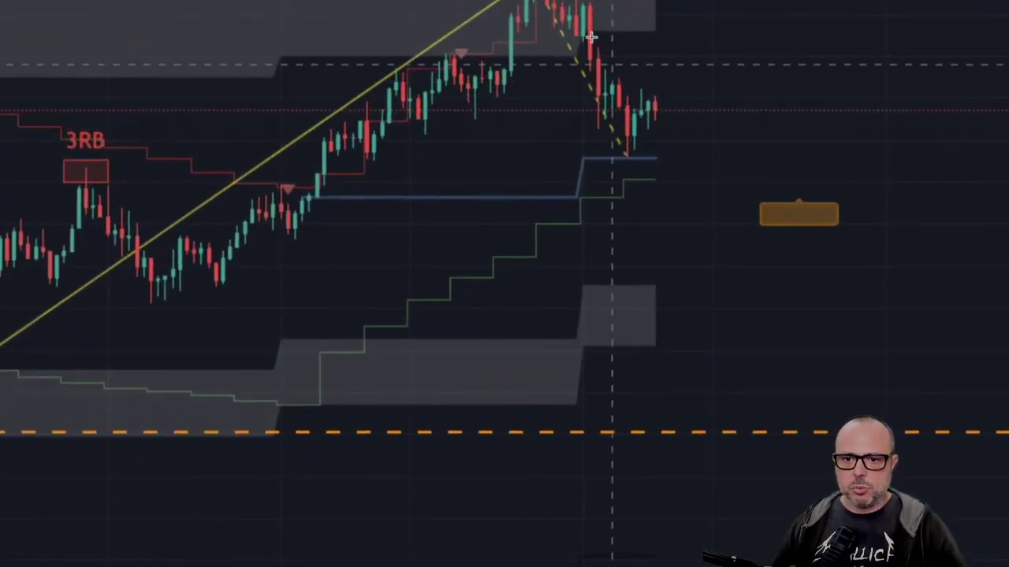
Step: Check the 3RB drawings at the recent peak, then pick the Long Position tool
left_click(555, 44)
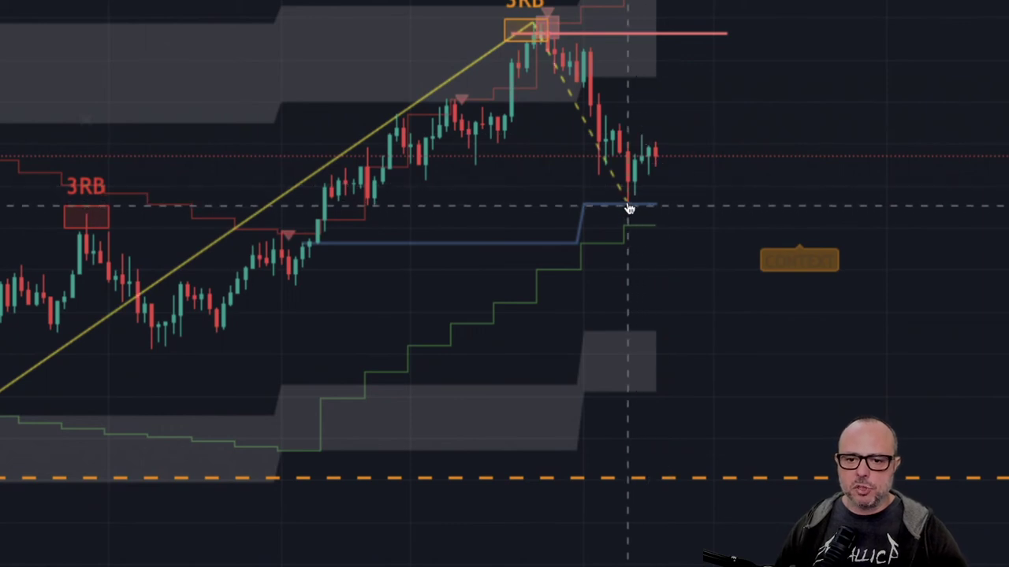
left_click(525, 30)
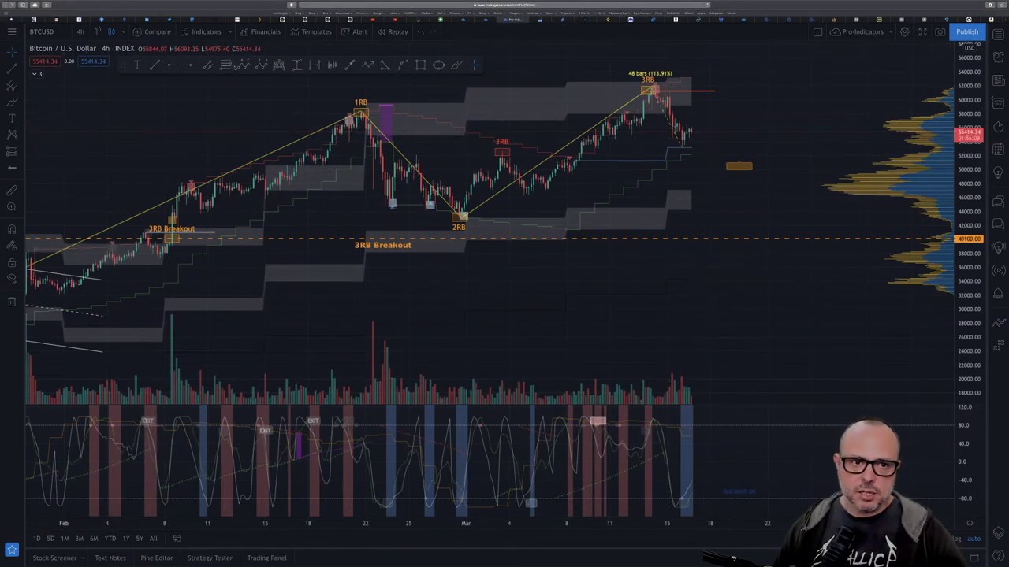
left_click(226, 65)
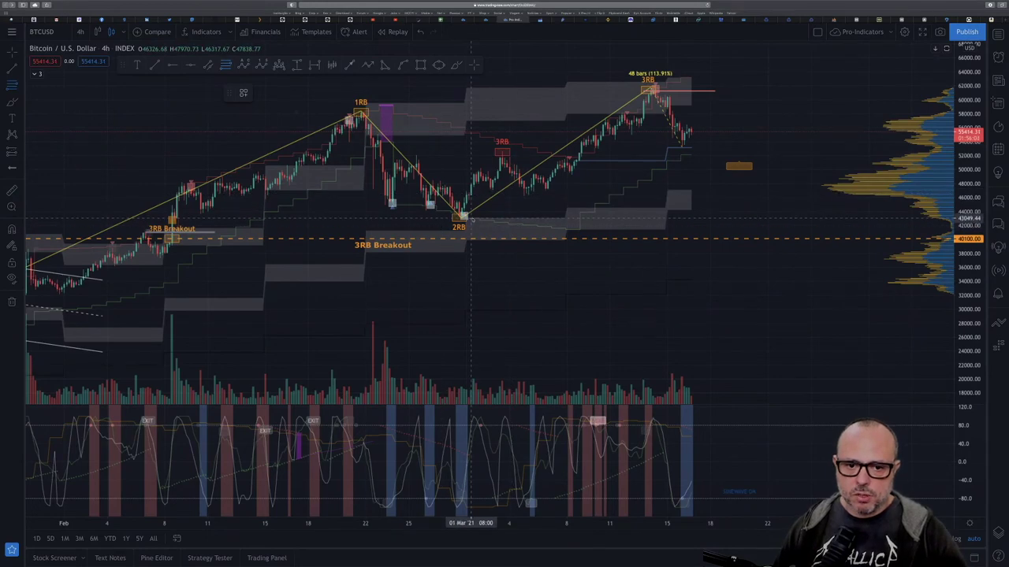
Step: Anchor a long position at the 2RB low, target near 58000 and stop near 46000
left_click(465, 216)
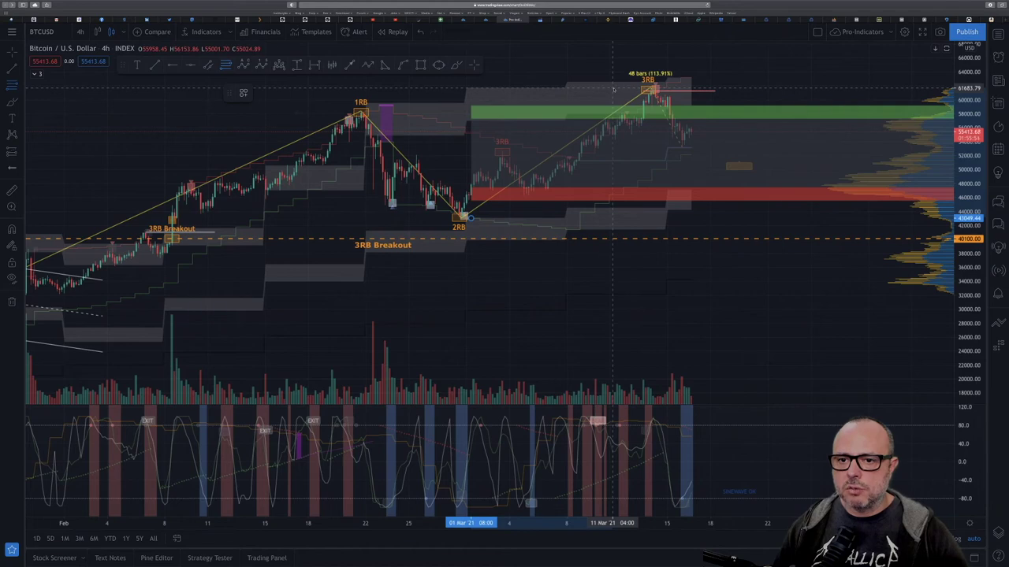
left_click(613, 90)
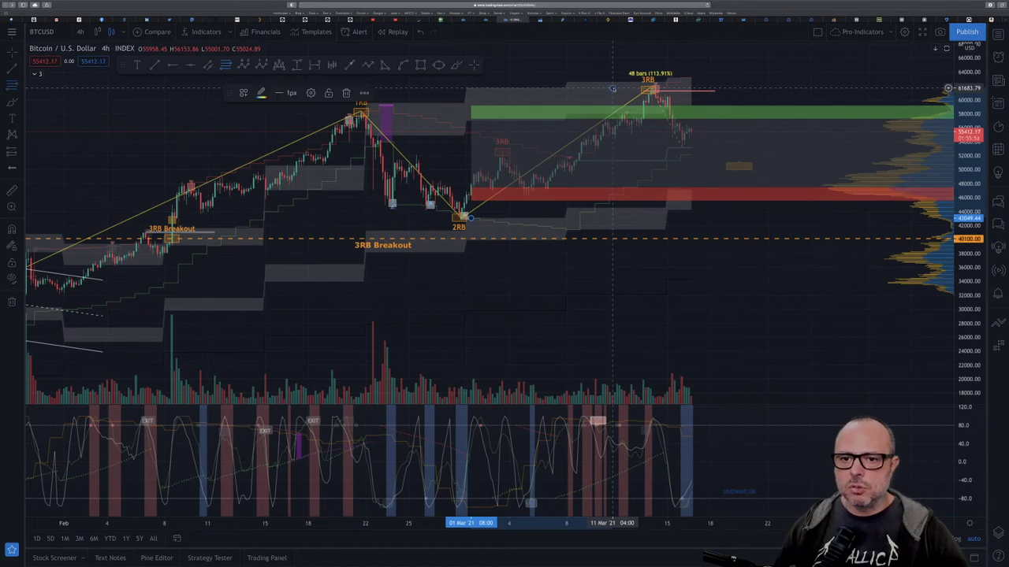
left_click(593, 48)
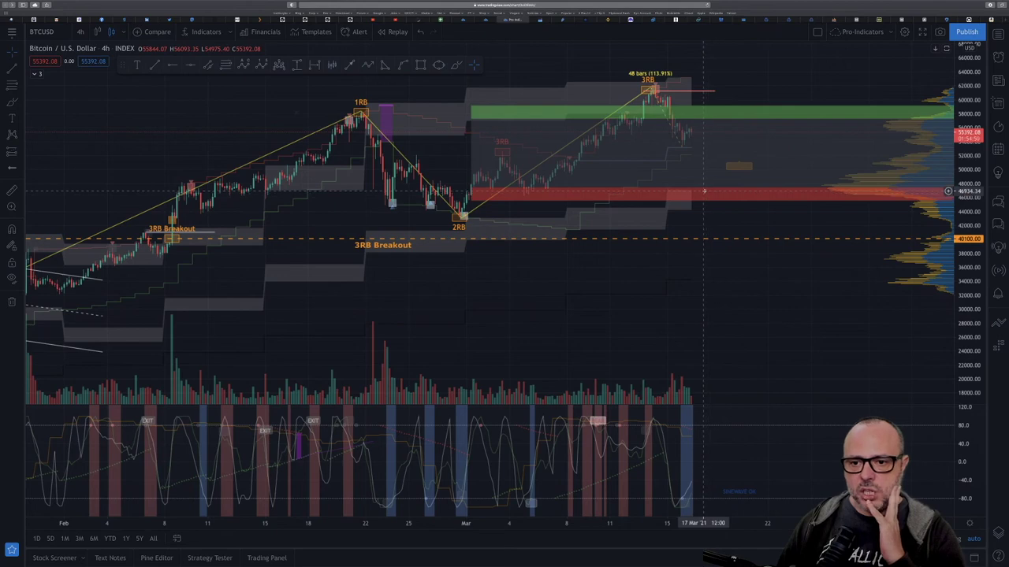
Step: Draw a rectangle right of the last candles covering roughly 46012–47922
key("alt+shift+r")
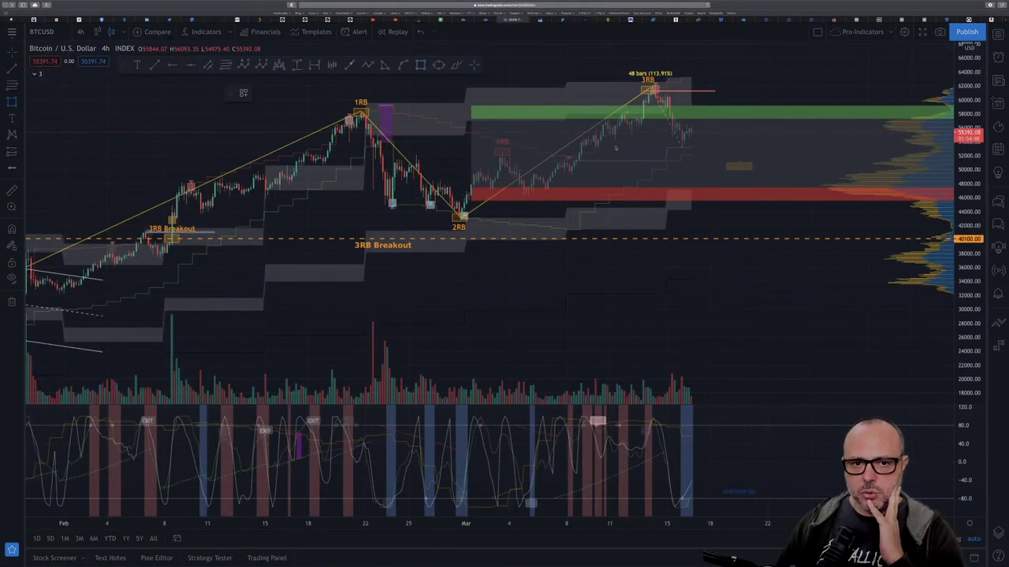
left_click(683, 186)
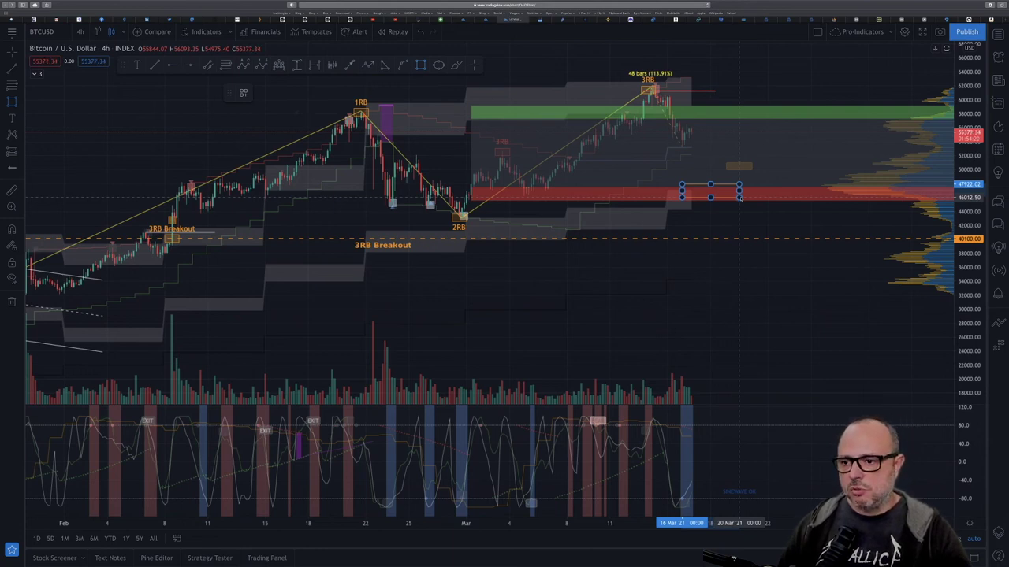
Step: Copy the support rectangle upward and settle it around 50000–52000
left_click(739, 197)
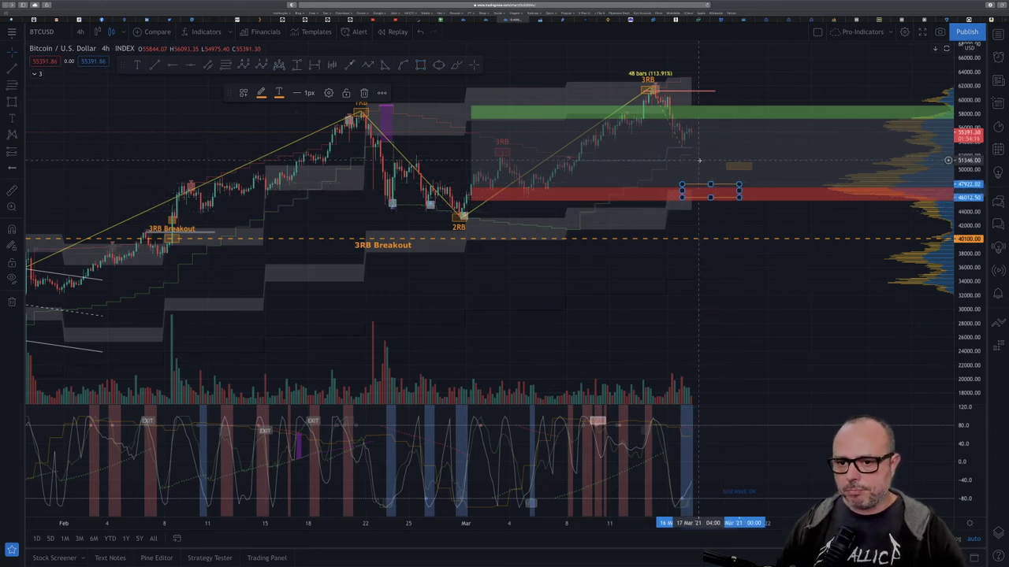
left_click_drag(702, 183, 701, 146)
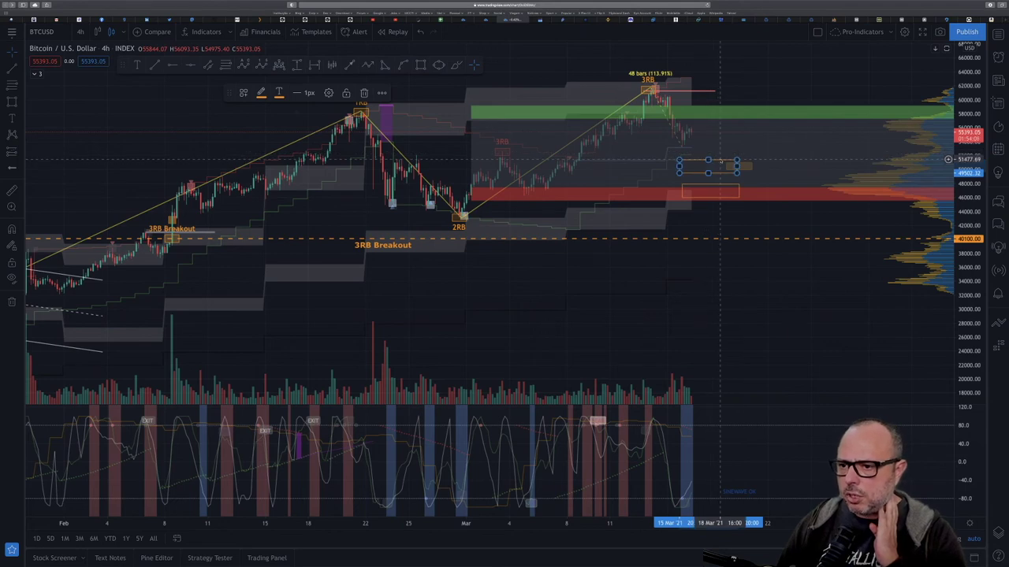
left_click_drag(719, 160, 720, 155)
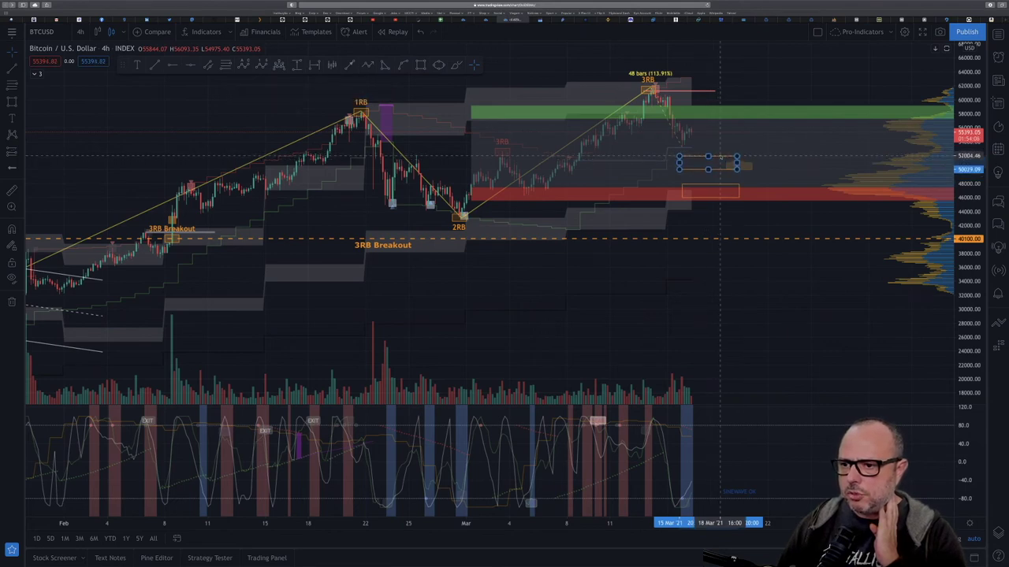
left_click_drag(720, 158, 719, 160)
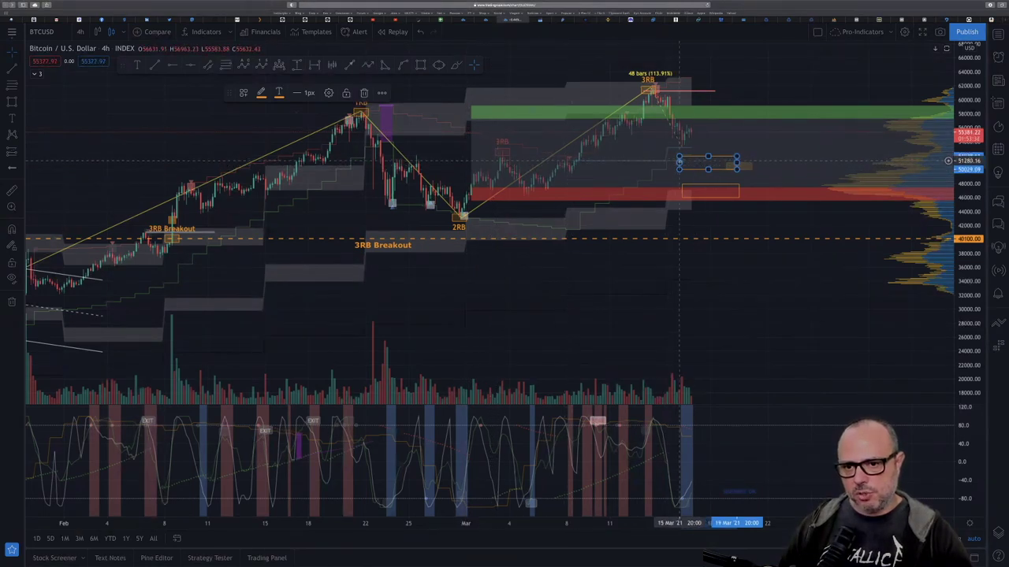
Step: Stretch the upper rectangle's left edge back to 23 Feb, then deselect it
left_click_drag(678, 162, 478, 163)
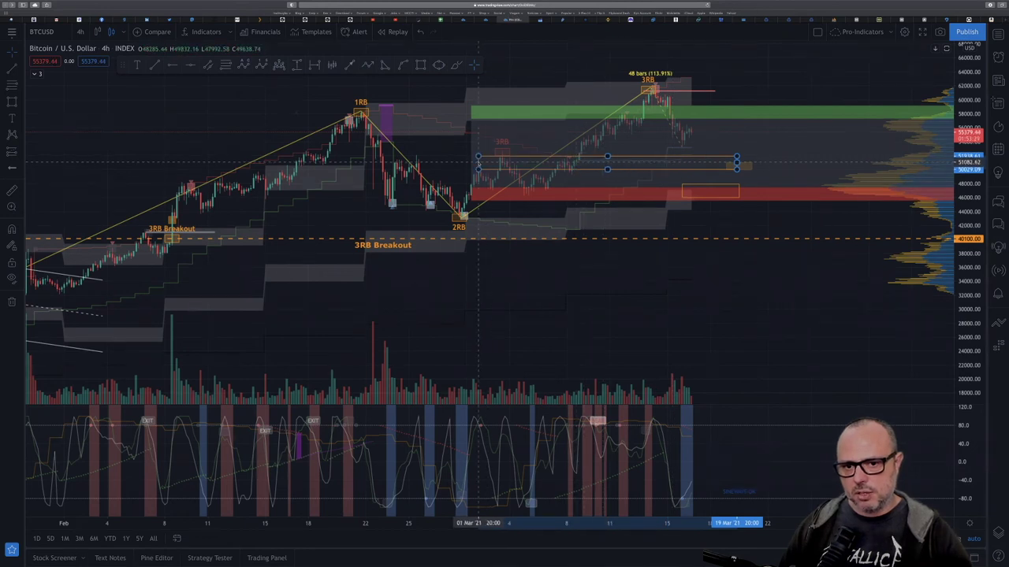
left_click_drag(478, 163, 387, 163)
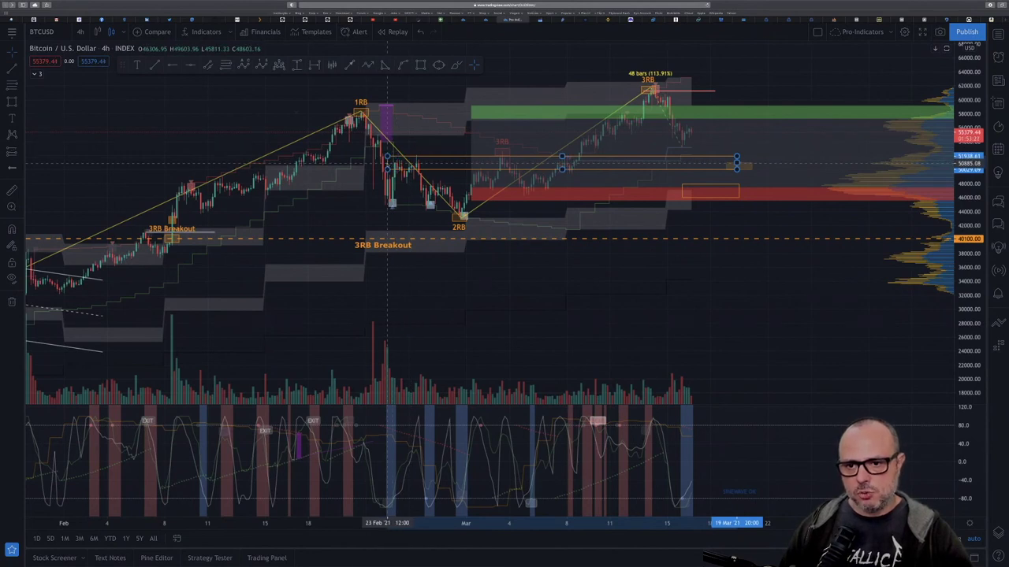
left_click_drag(387, 163, 387, 163)
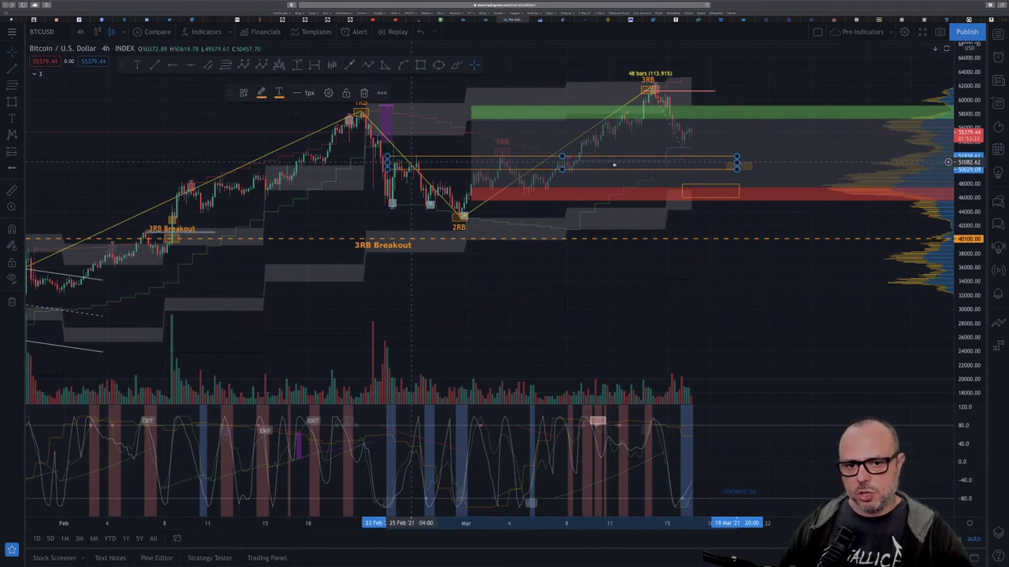
left_click(718, 184)
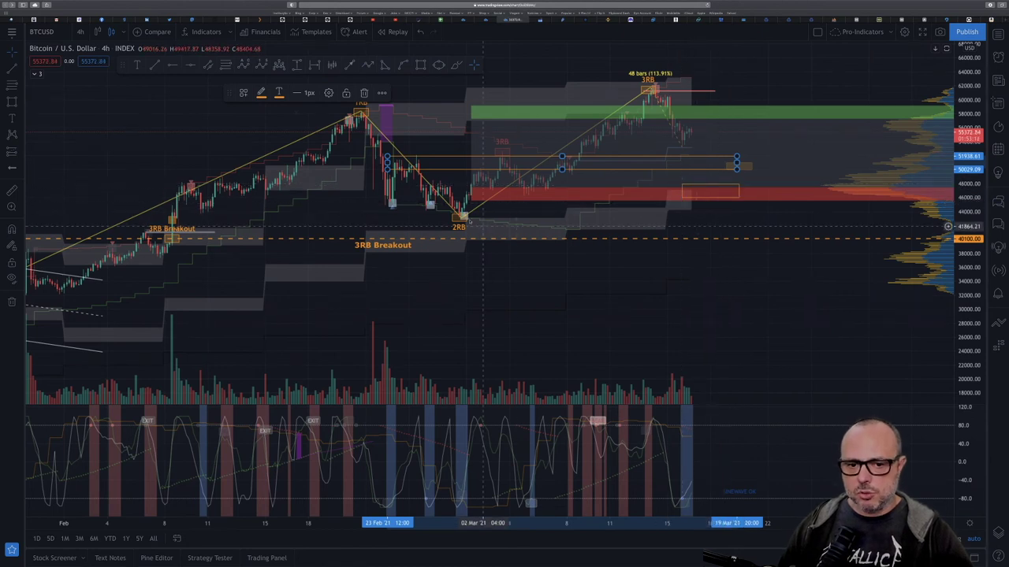
left_click(750, 255)
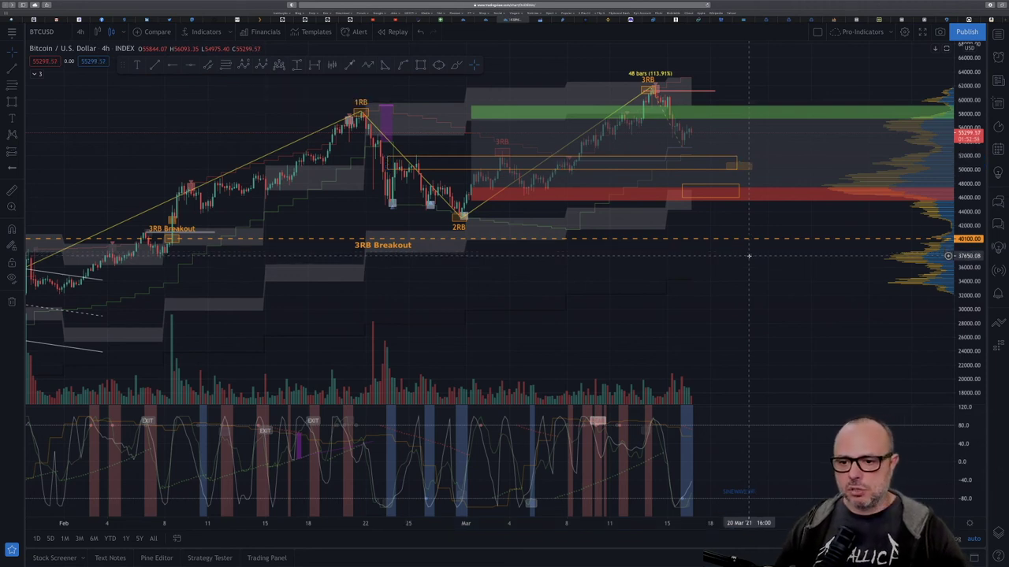